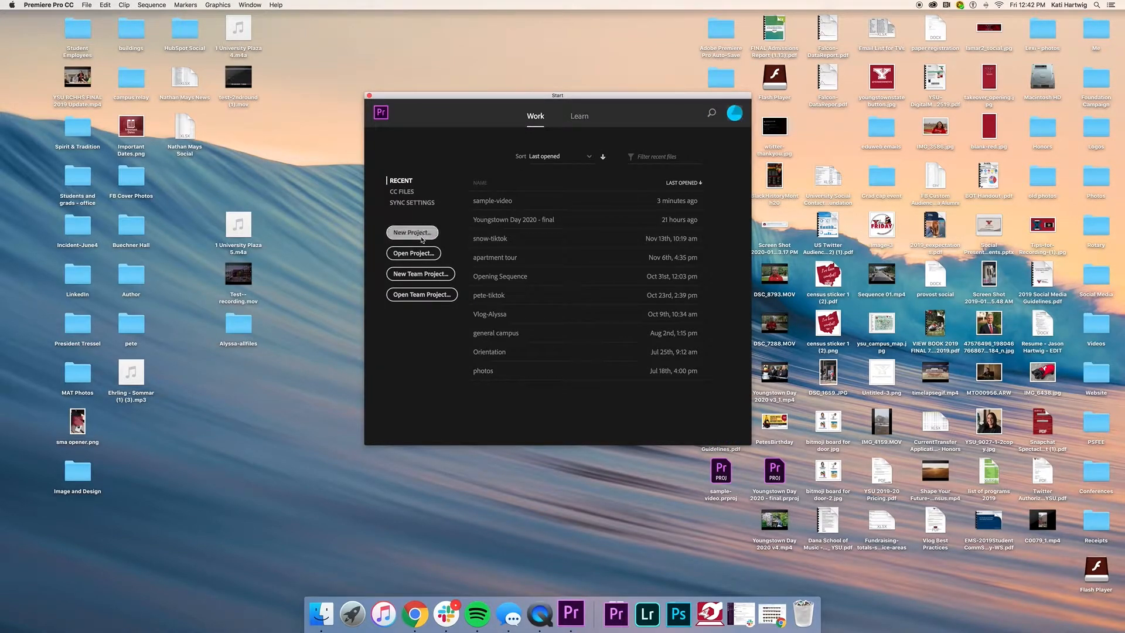
Step: Start a new project named 'Test-for Imaging and Design' and keep the Desktop location
{"action": "left_click", "coordinate": [422, 235]}
{"action": "type", "text": "Tes"}
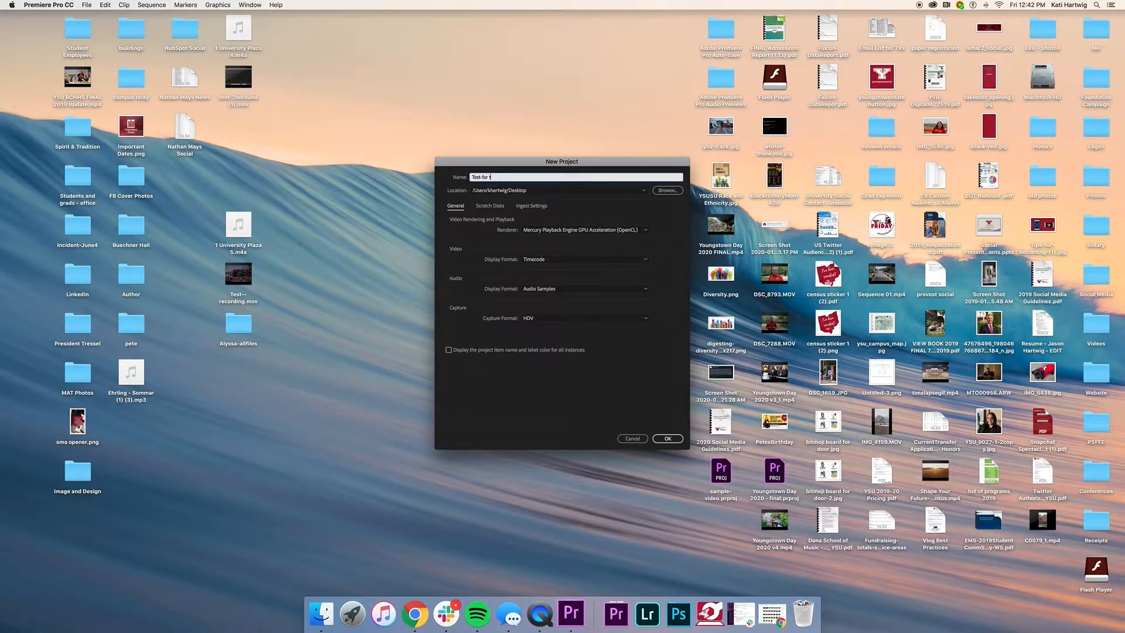
{"action": "type", "text": "t-for Imaing an"}
{"action": "type", "text": "ing and De"}
{"action": "key", "text": "Return"}
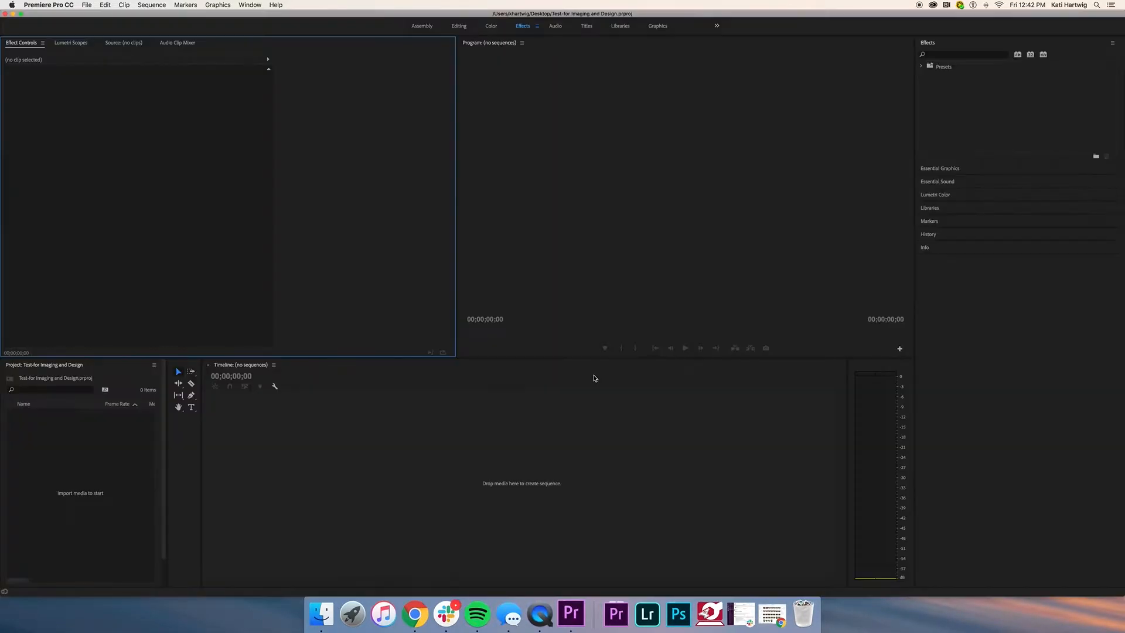
Step: Focus the project, timeline, monitor and effect controls panels, then switch to the Editing workspace
{"action": "left_click", "coordinate": [124, 381]}
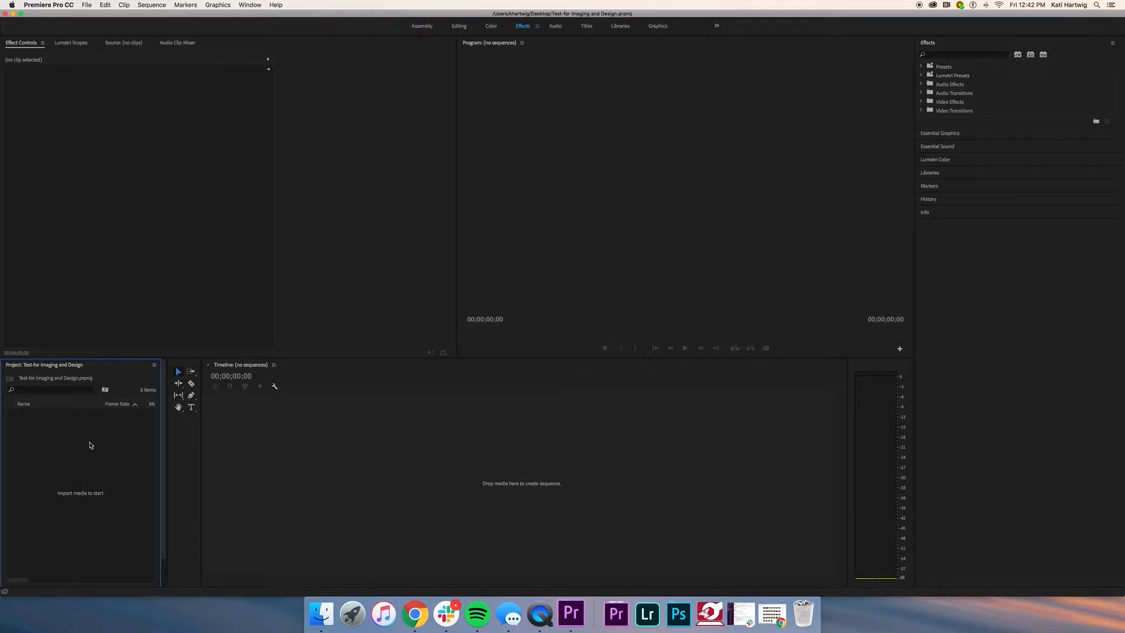
{"action": "left_click", "coordinate": [350, 435]}
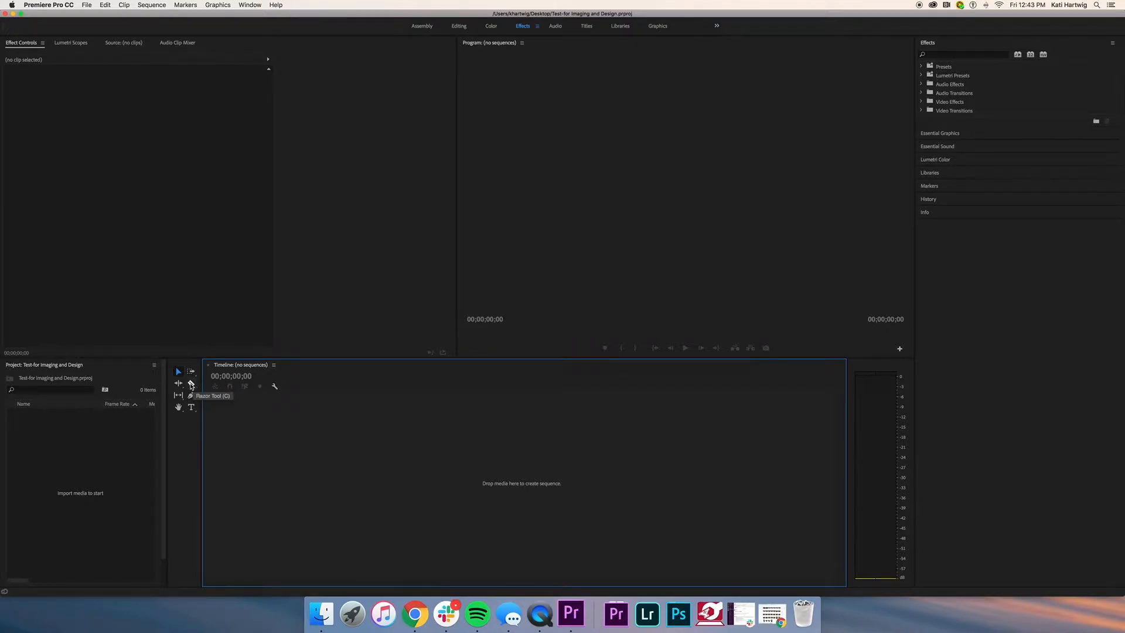
{"action": "left_click", "coordinate": [579, 250]}
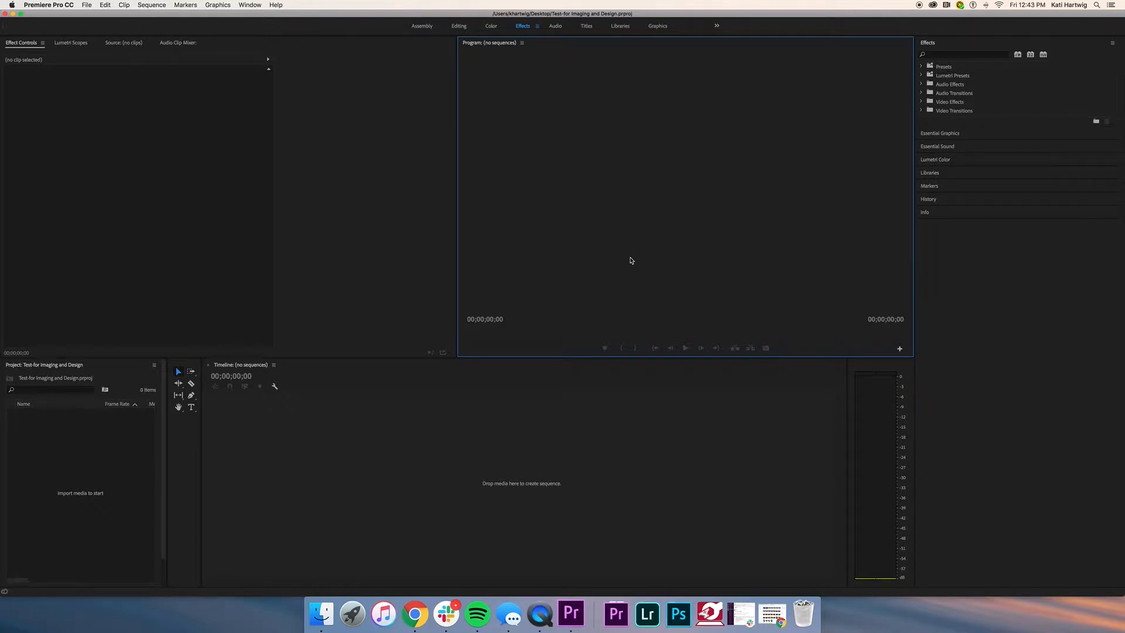
{"action": "left_click", "coordinate": [239, 237]}
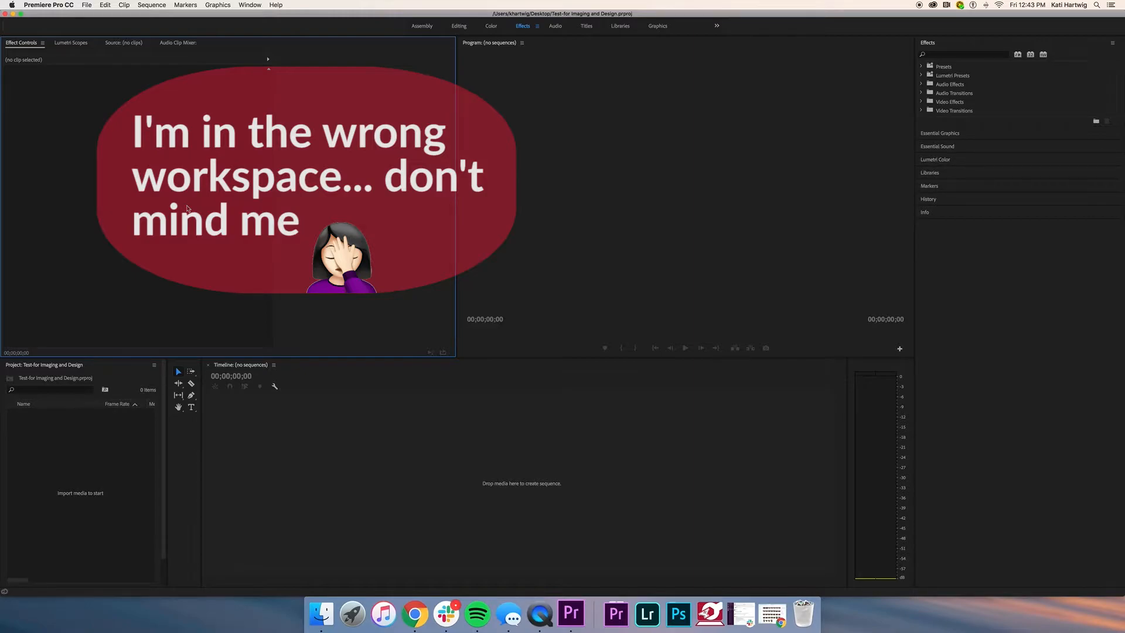
{"action": "left_click", "coordinate": [458, 26]}
{"action": "left_click", "coordinate": [343, 87]}
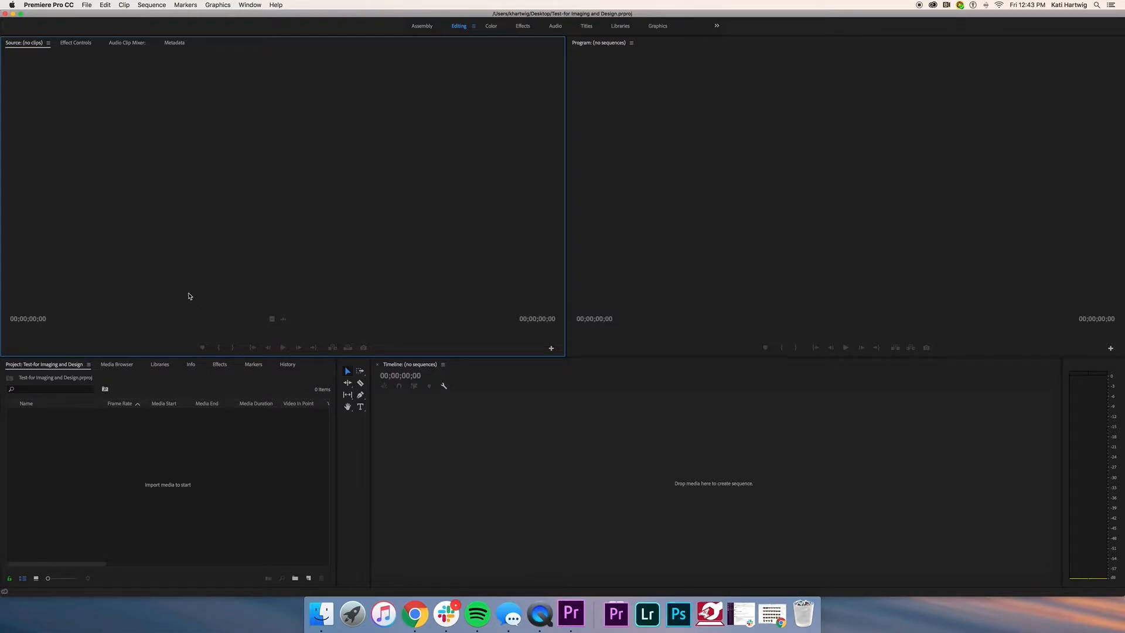
Step: Import the four DSC photos and '1 University Plaza 2.m4a' from Alyssa-allfiles via File > Import
{"action": "left_click", "coordinate": [167, 474]}
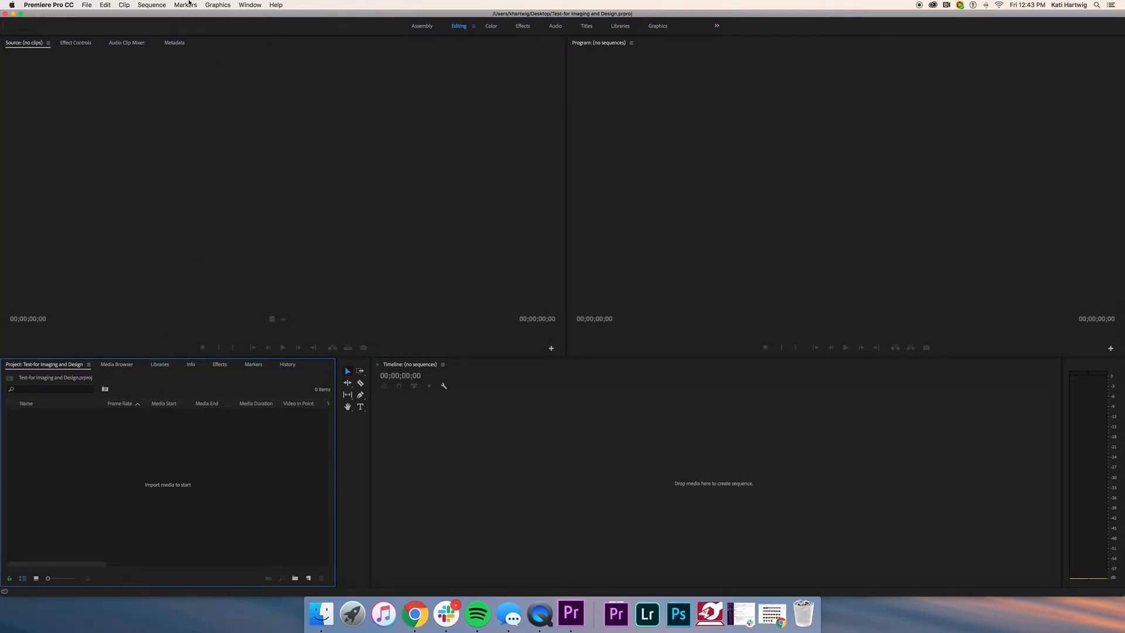
{"action": "left_click", "coordinate": [85, 5]}
{"action": "mouse_move", "coordinate": [100, 15]}
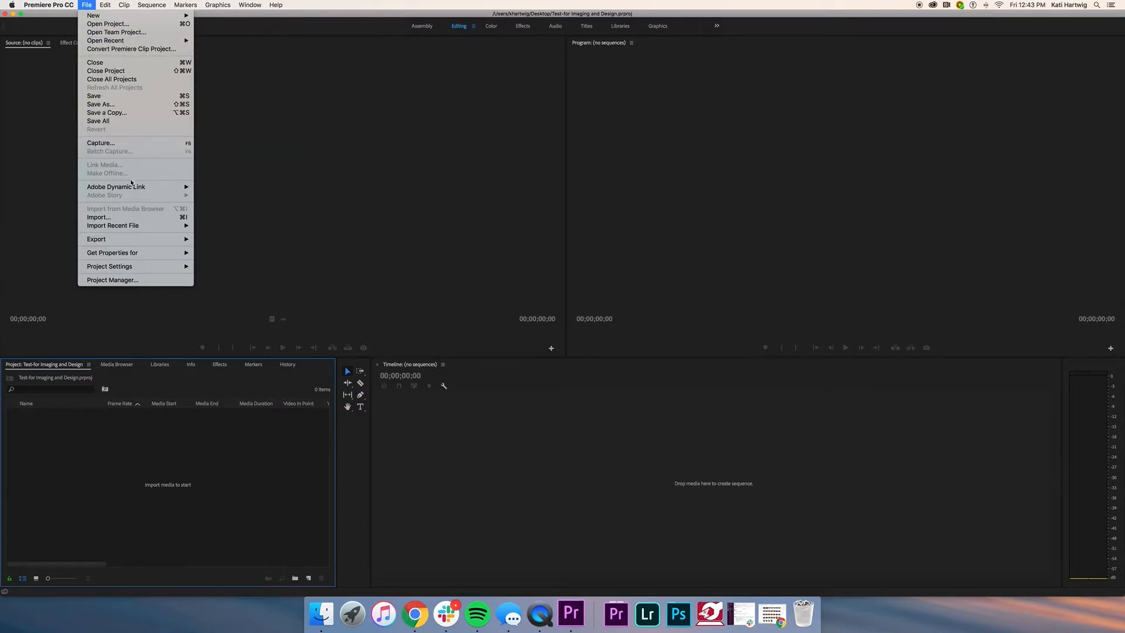
{"action": "left_click", "coordinate": [135, 218]}
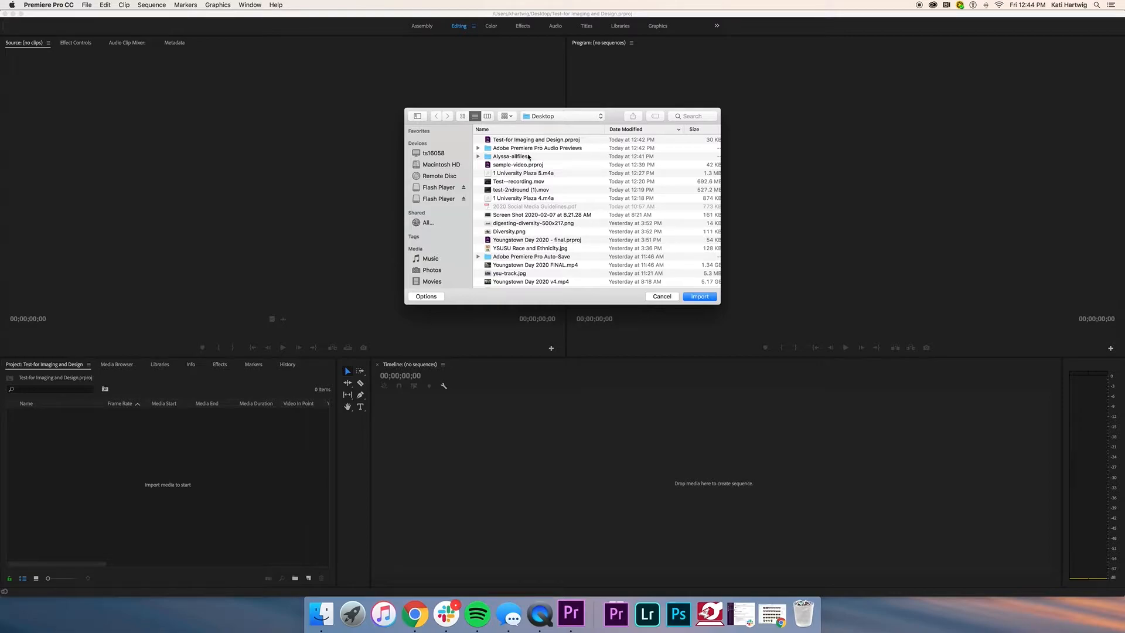
{"action": "double_click", "coordinate": [529, 157]}
{"action": "left_click_drag", "start_coordinate": [561, 142], "coordinate": [563, 176]}
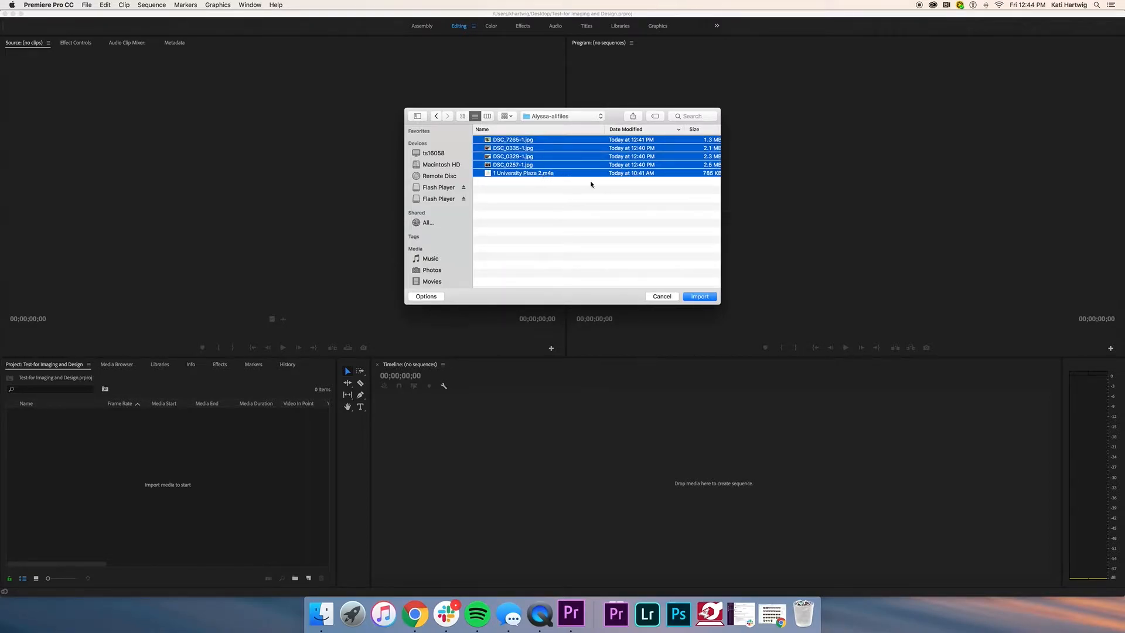
{"action": "left_click", "coordinate": [700, 296]}
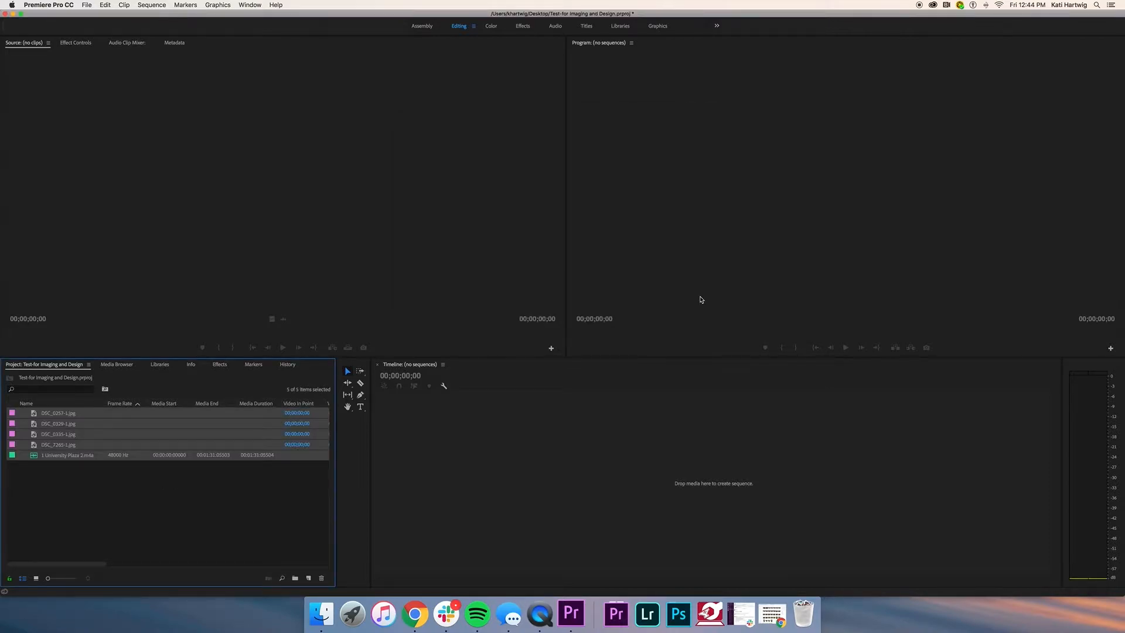
Step: Create a 3360 × 2100, 60 fps Black Video clip with the default settings
{"action": "left_click", "coordinate": [182, 486]}
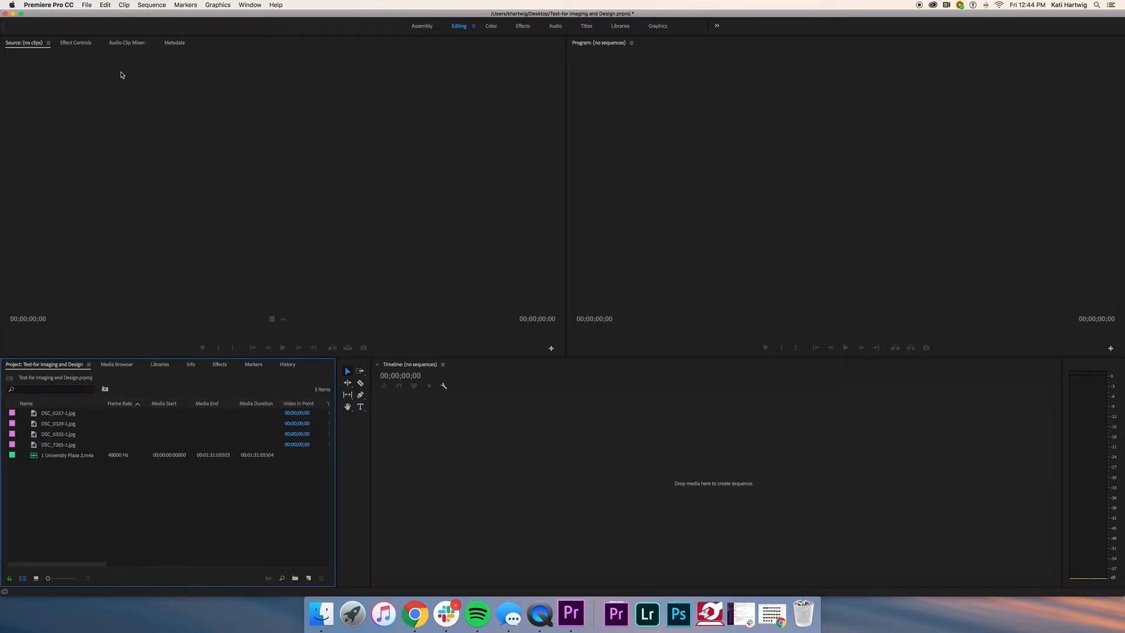
{"action": "left_click", "coordinate": [87, 4]}
{"action": "mouse_move", "coordinate": [90, 18]}
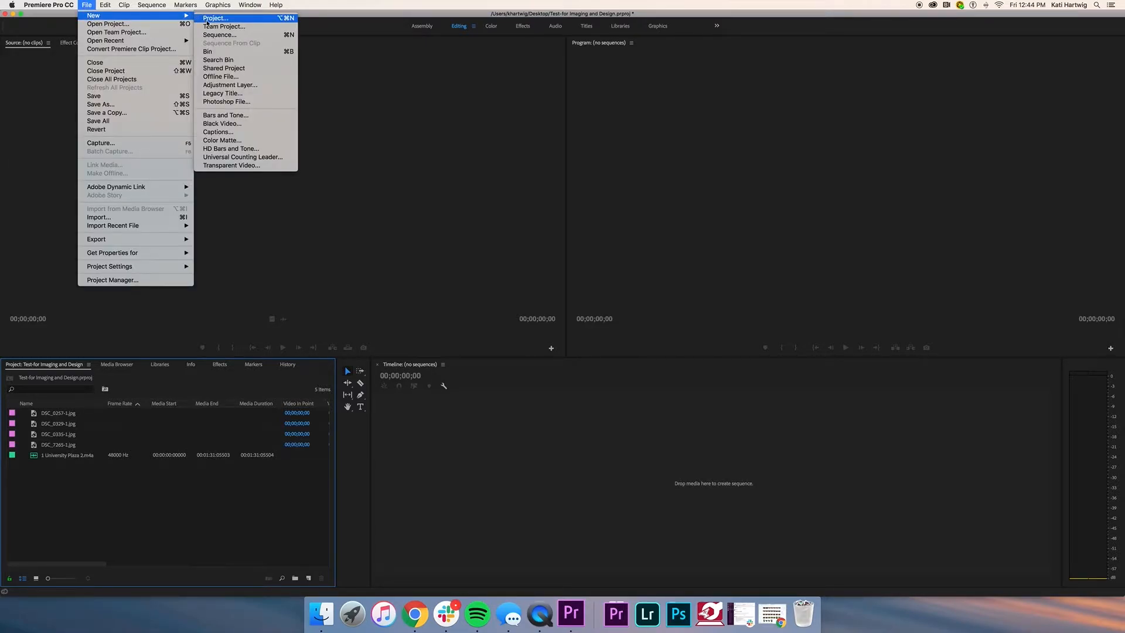
{"action": "left_click", "coordinate": [231, 125]}
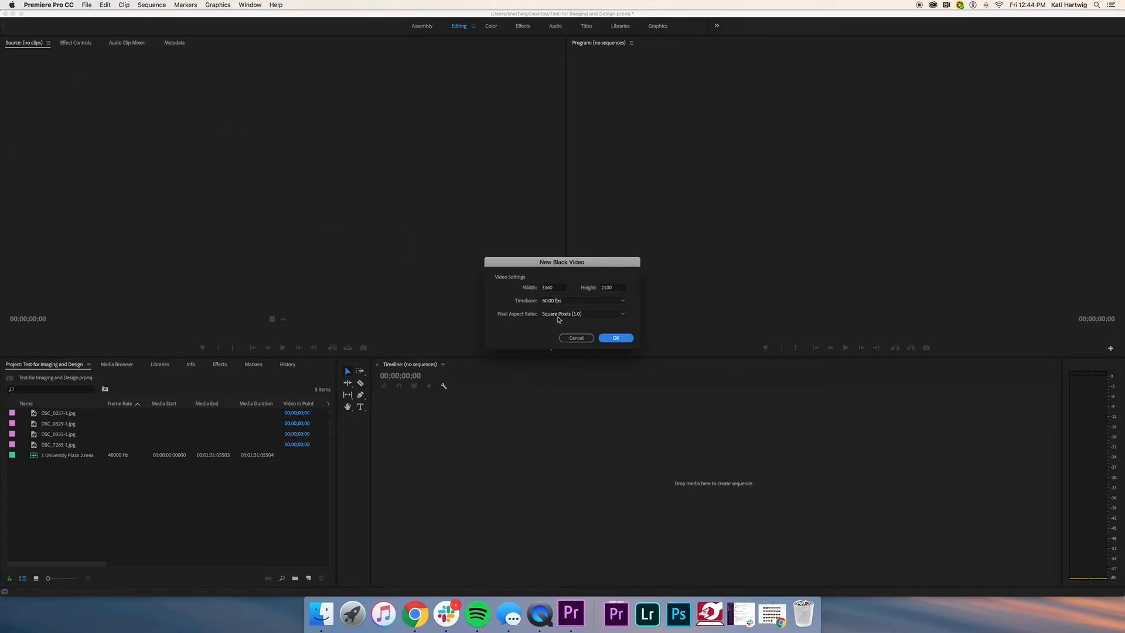
{"action": "left_click", "coordinate": [615, 338]}
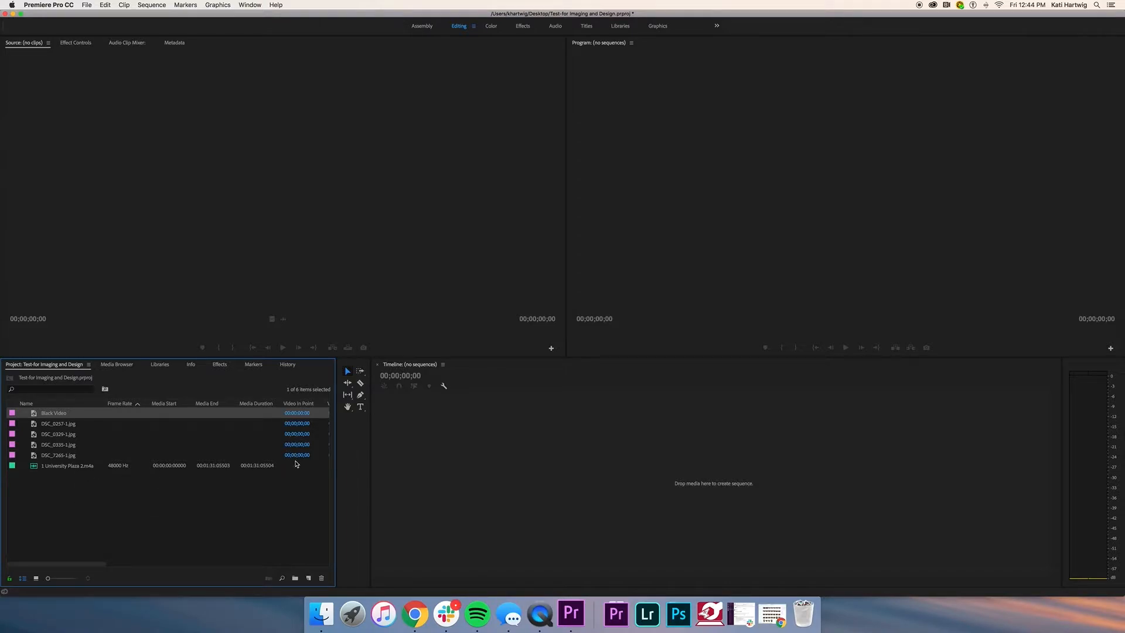
{"action": "left_click", "coordinate": [444, 429]}
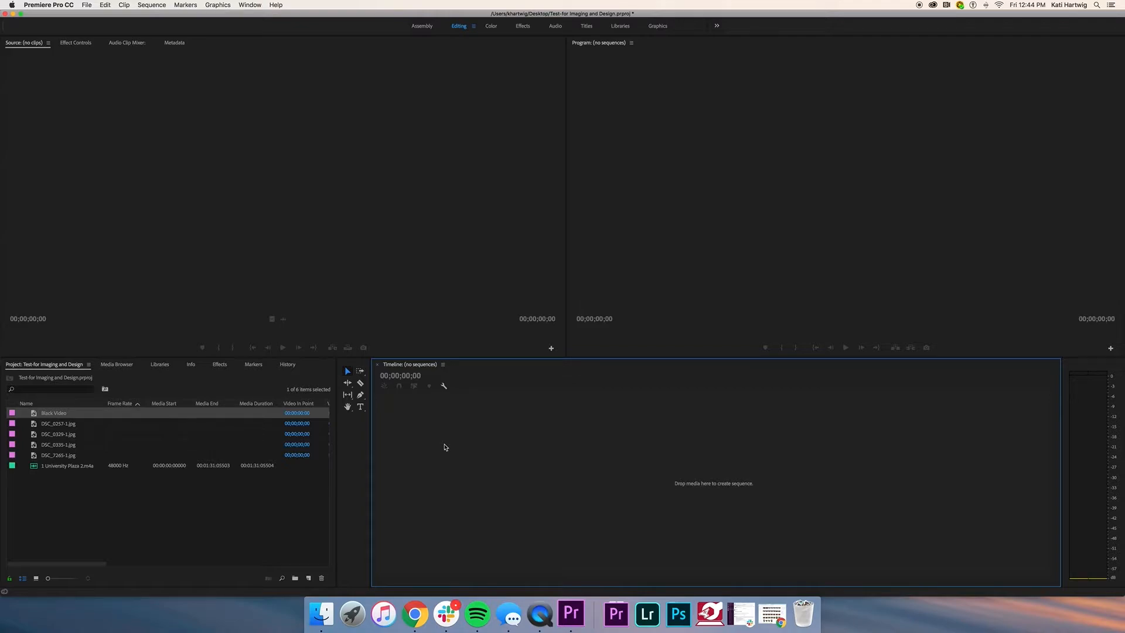
Step: Drag Black Video to the timeline to build a new sequence, play it, and return to 00:00:00:00
{"action": "left_click", "coordinate": [84, 5]}
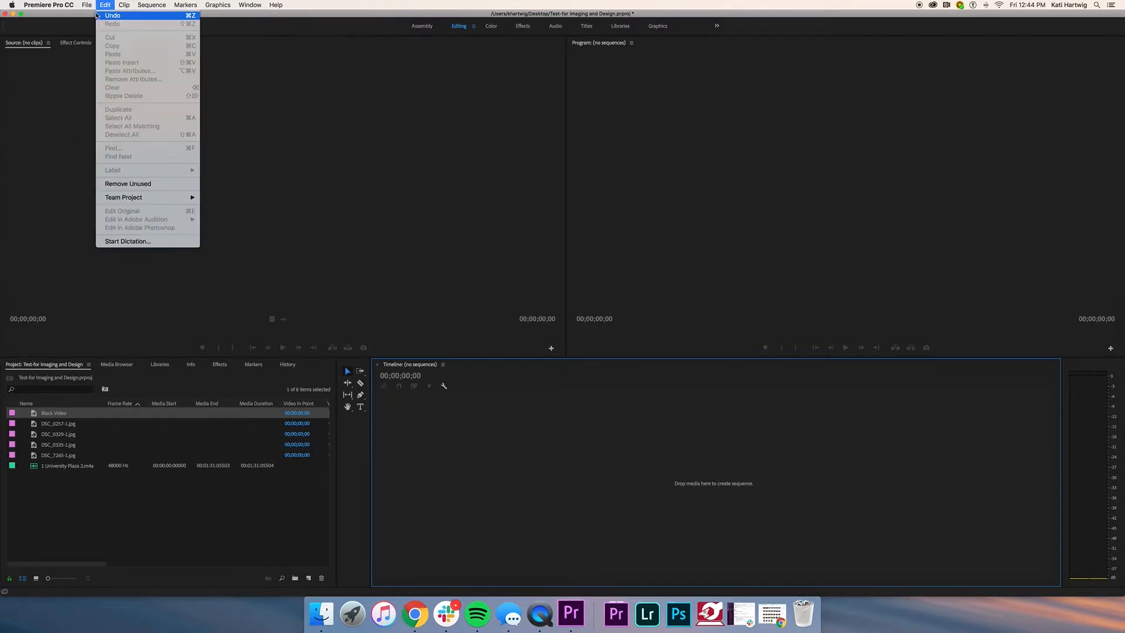
{"action": "mouse_move", "coordinate": [99, 15]}
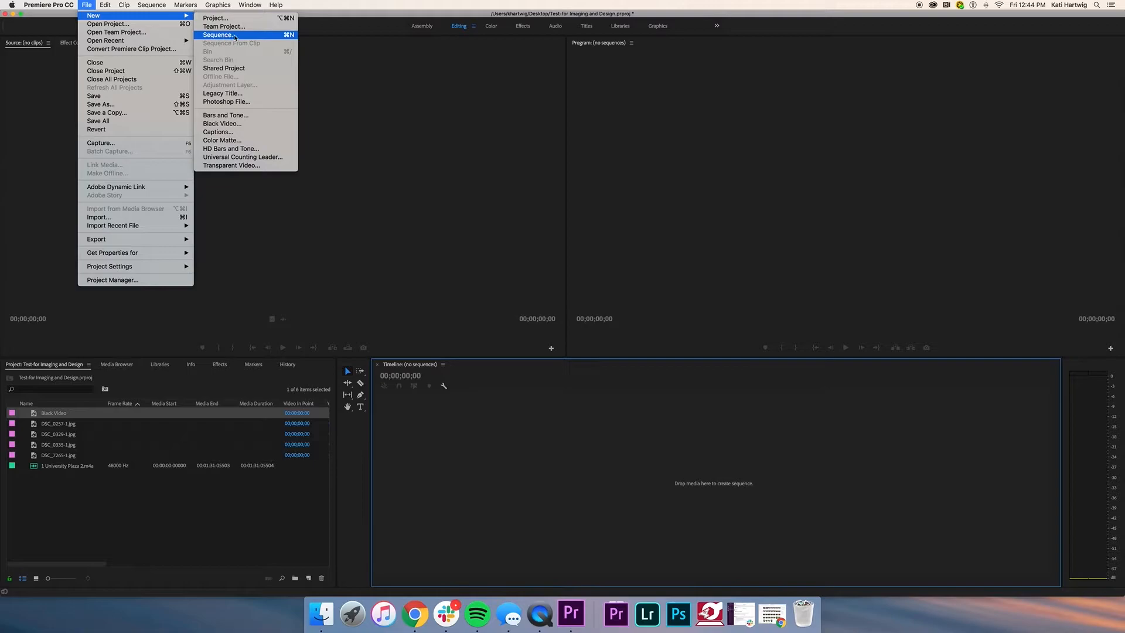
{"action": "left_click", "coordinate": [100, 512]}
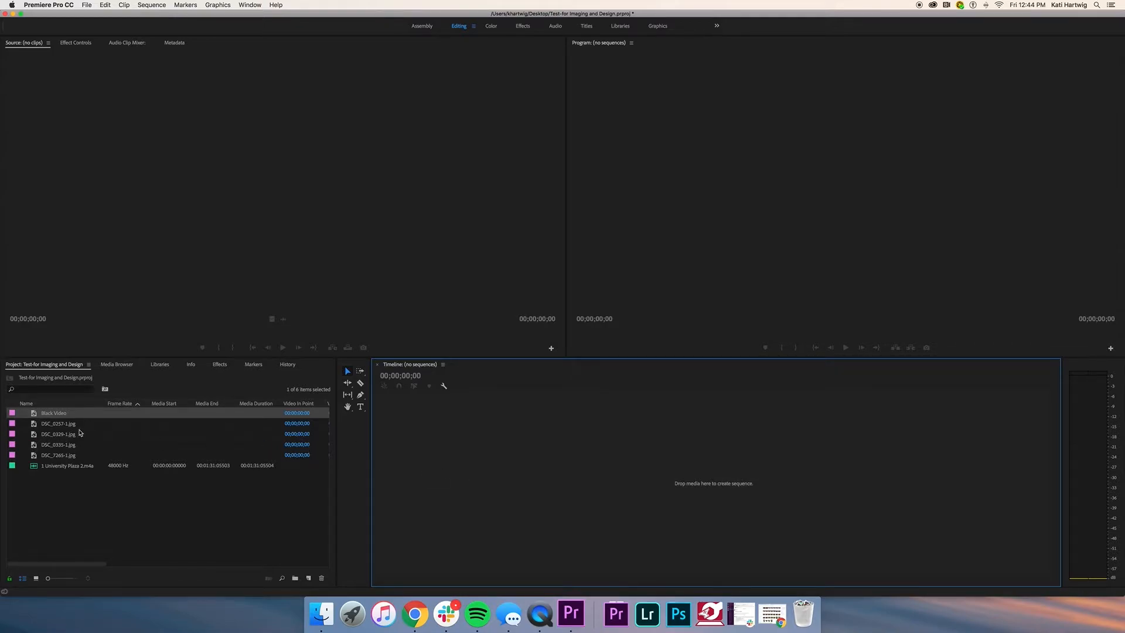
{"action": "left_click", "coordinate": [34, 414]}
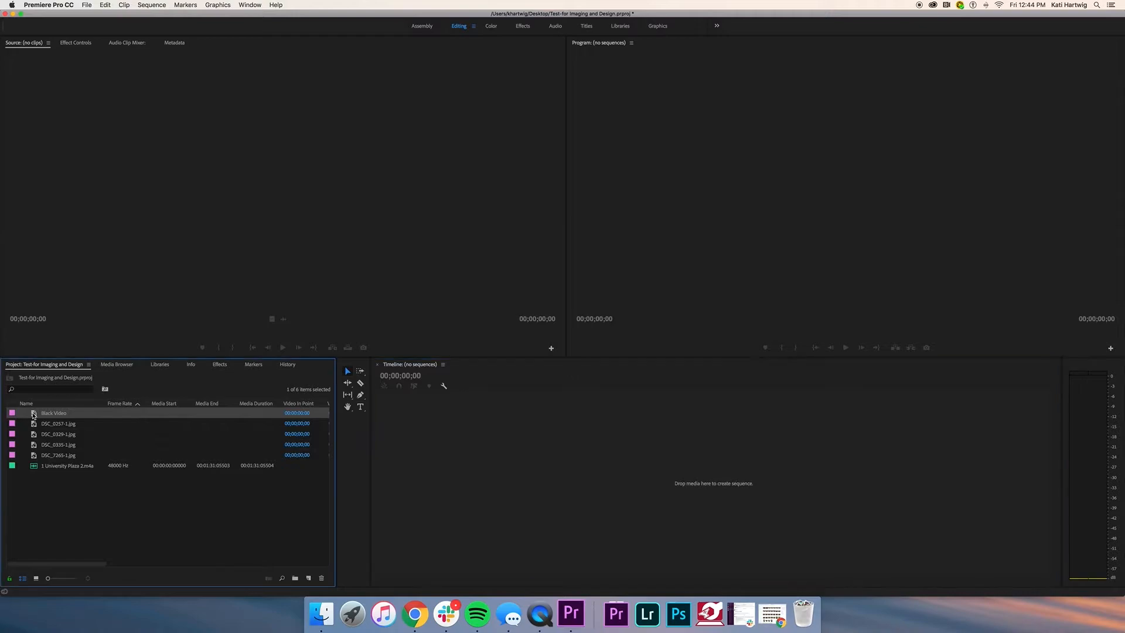
{"action": "left_click_drag", "start_coordinate": [34, 414], "coordinate": [470, 437]}
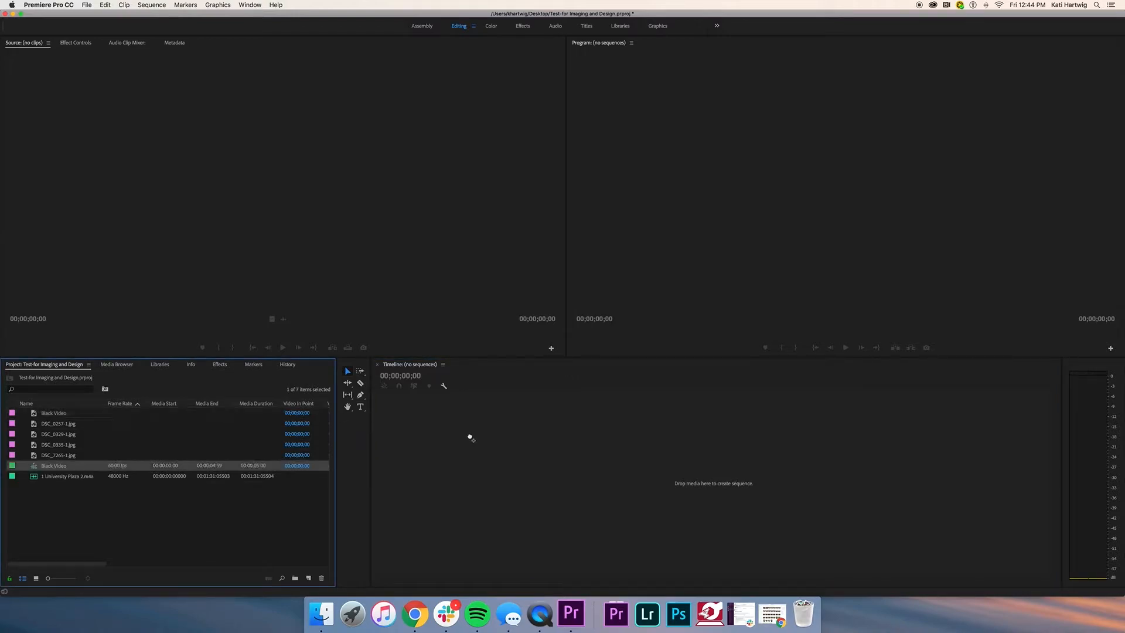
{"action": "key", "text": "space"}
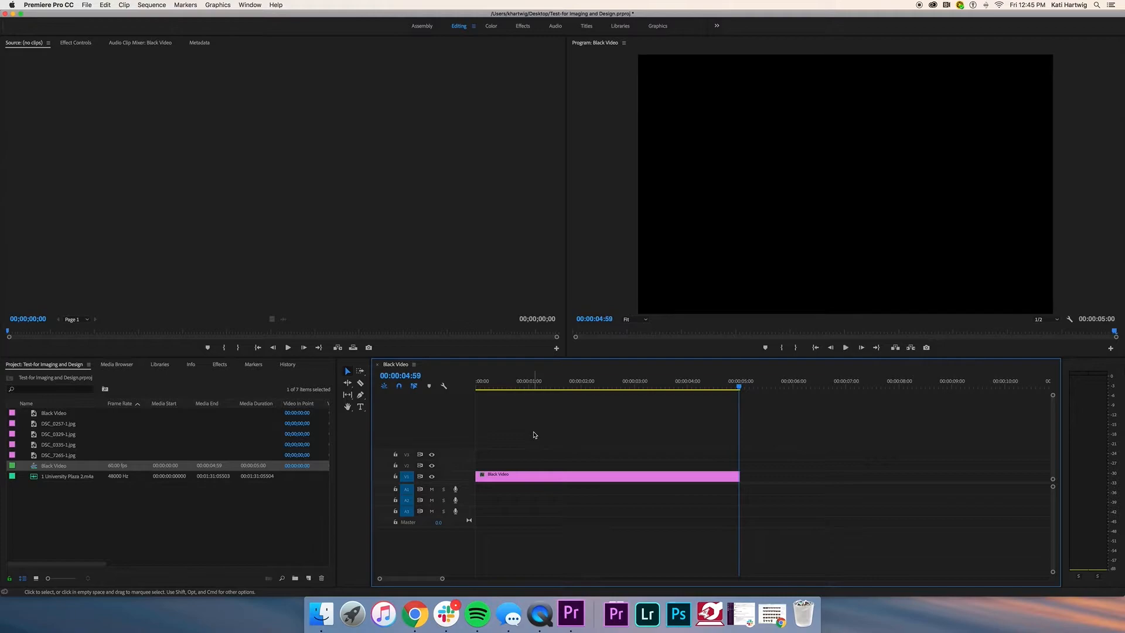
{"action": "left_click_drag", "start_coordinate": [740, 388], "coordinate": [439, 405]}
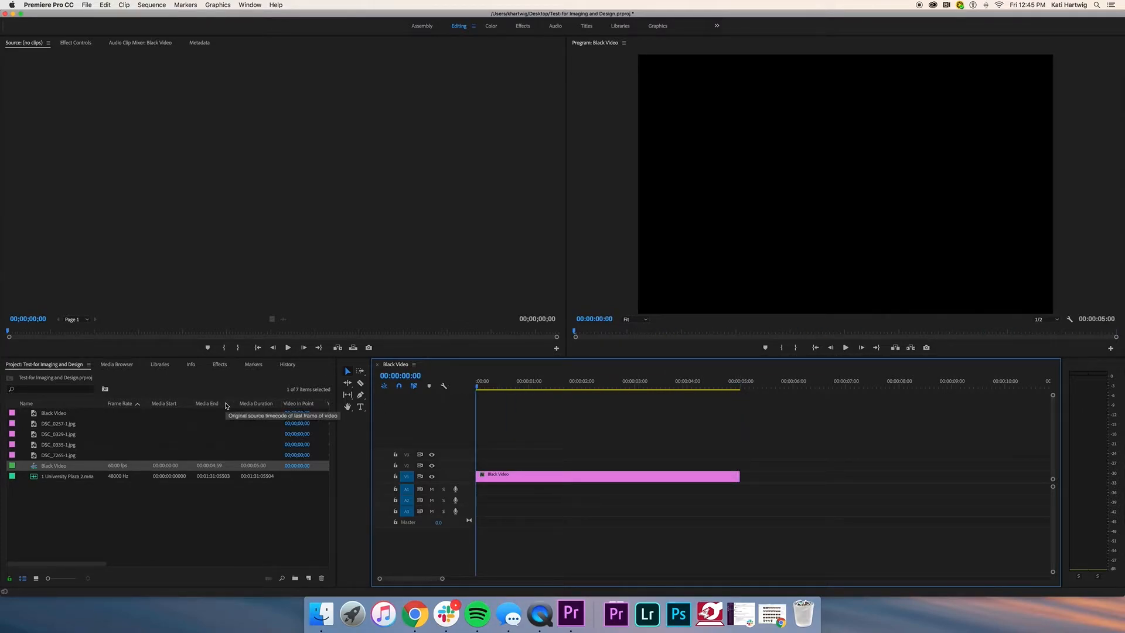
Step: Create a new legacy title and type 'Photo Slideshow Test' / 'Image and Design' in a text box
{"action": "left_click", "coordinate": [87, 4]}
{"action": "mouse_move", "coordinate": [88, 17]}
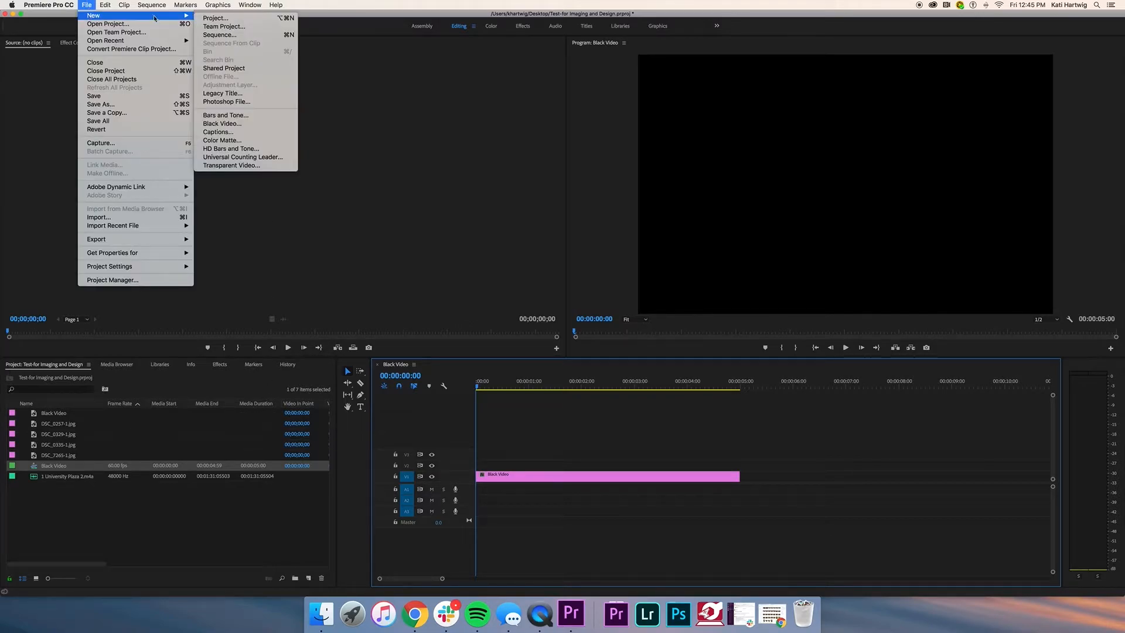
{"action": "left_click", "coordinate": [240, 94]}
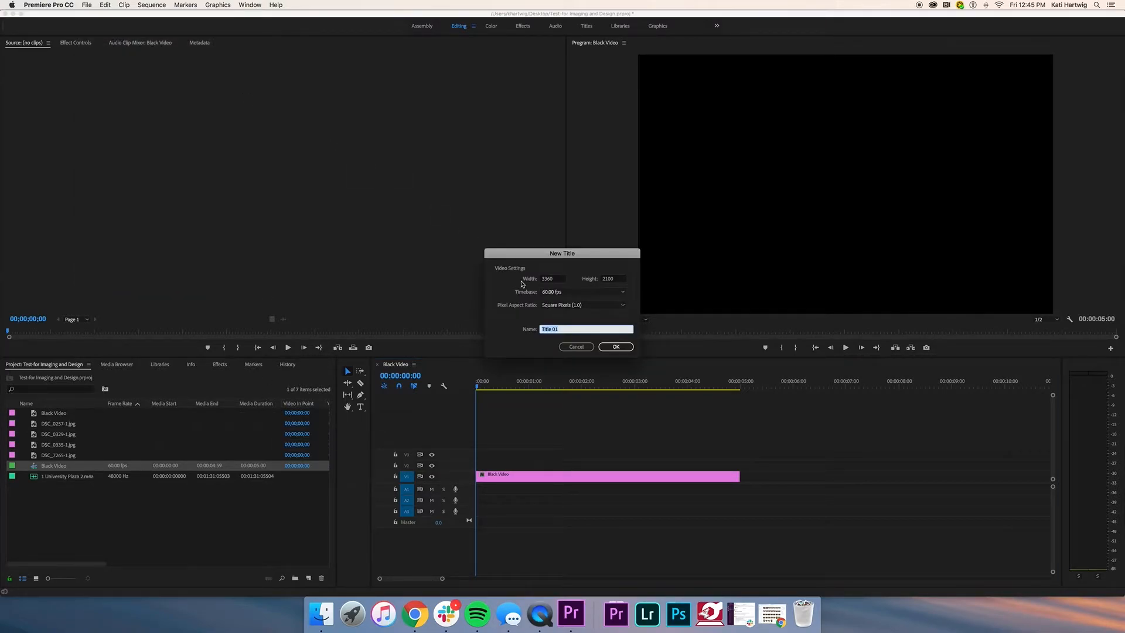
{"action": "left_click", "coordinate": [616, 347]}
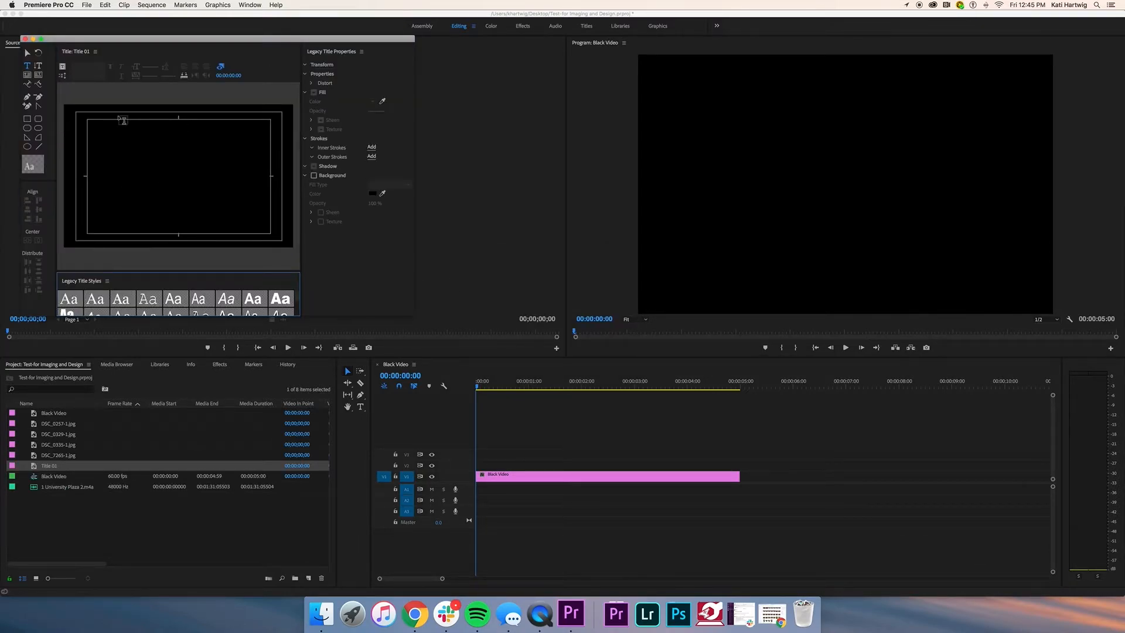
{"action": "left_click", "coordinate": [88, 144]}
{"action": "left_click_drag", "start_coordinate": [161, 174], "coordinate": [268, 200]}
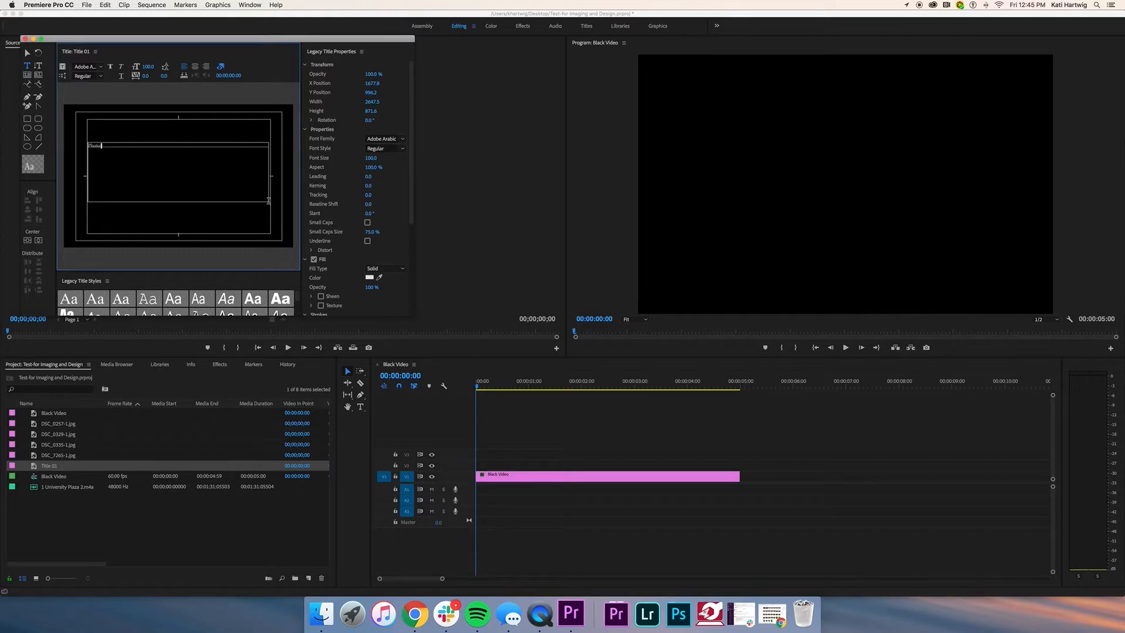
{"action": "type", "text": "st"}
{"action": "key", "text": "Return"}
{"action": "type", "text": "Image and Design"}
Step: Set both title lines to Lato Bold at font size 200
{"action": "left_click_drag", "start_coordinate": [124, 152], "coordinate": [87, 144]}
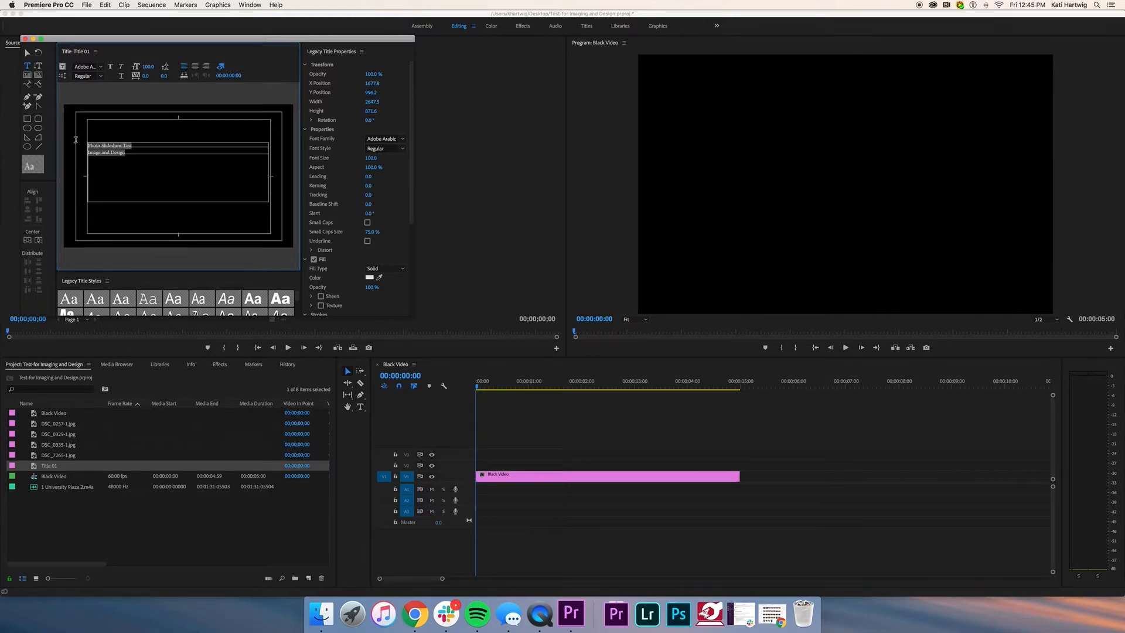
{"action": "left_click", "coordinate": [372, 157]}
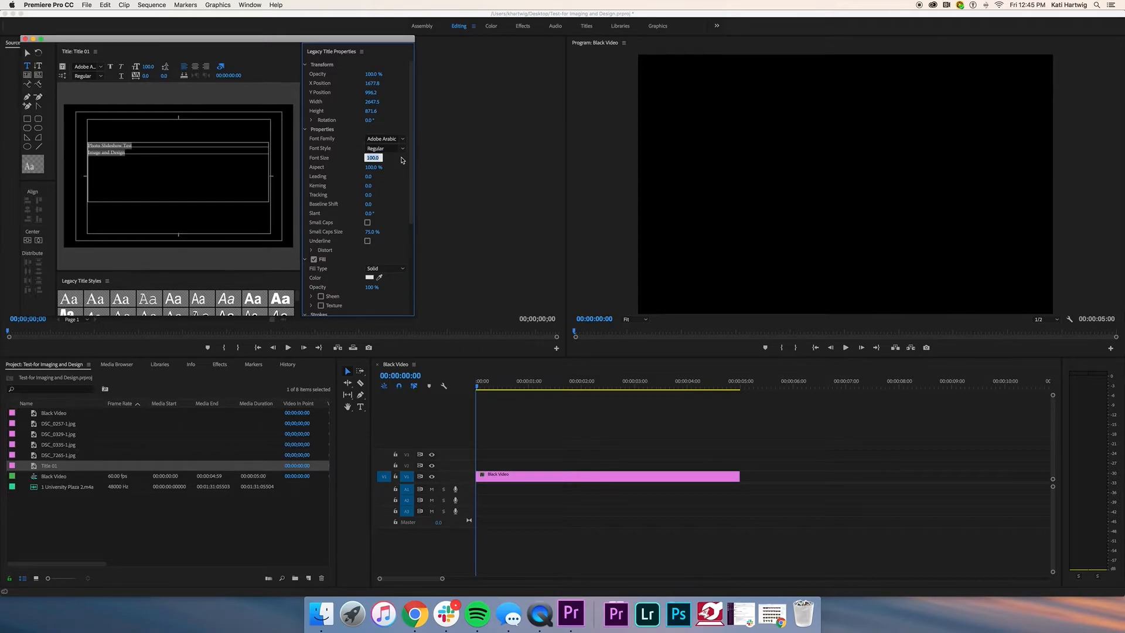
{"action": "type", "text": "200"}
{"action": "key", "text": "Return"}
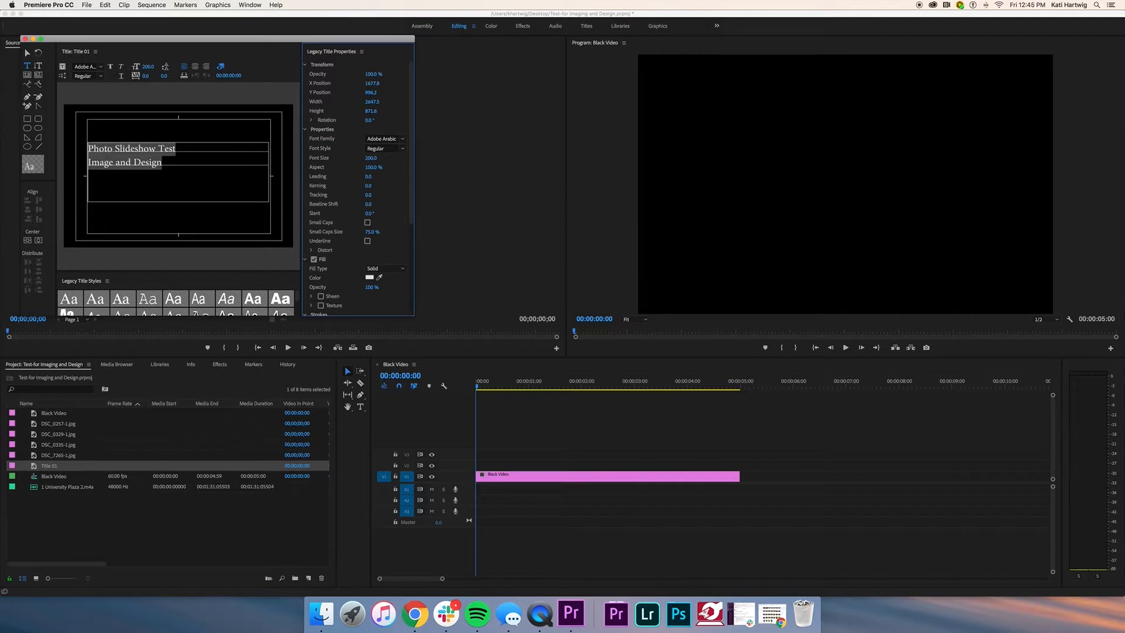
{"action": "left_click", "coordinate": [402, 140]}
{"action": "type", "text": "l"}
{"action": "left_click", "coordinate": [389, 171]}
{"action": "left_click", "coordinate": [396, 147]}
{"action": "left_click", "coordinate": [387, 167]}
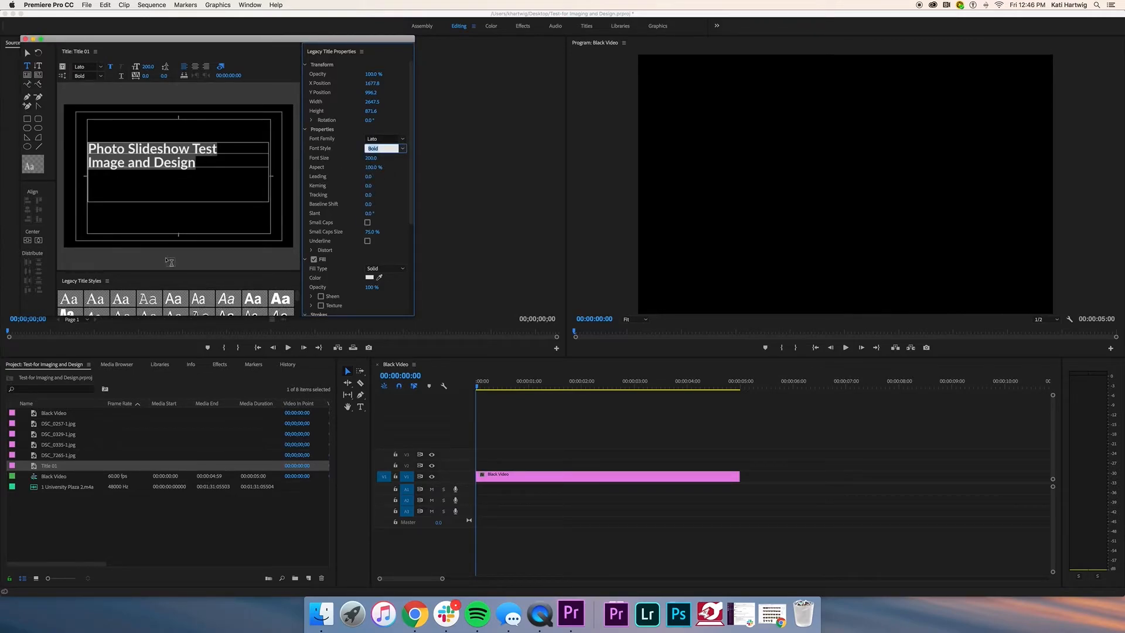
Step: Nudge the title text box slightly right and down
{"action": "left_click", "coordinate": [205, 163]}
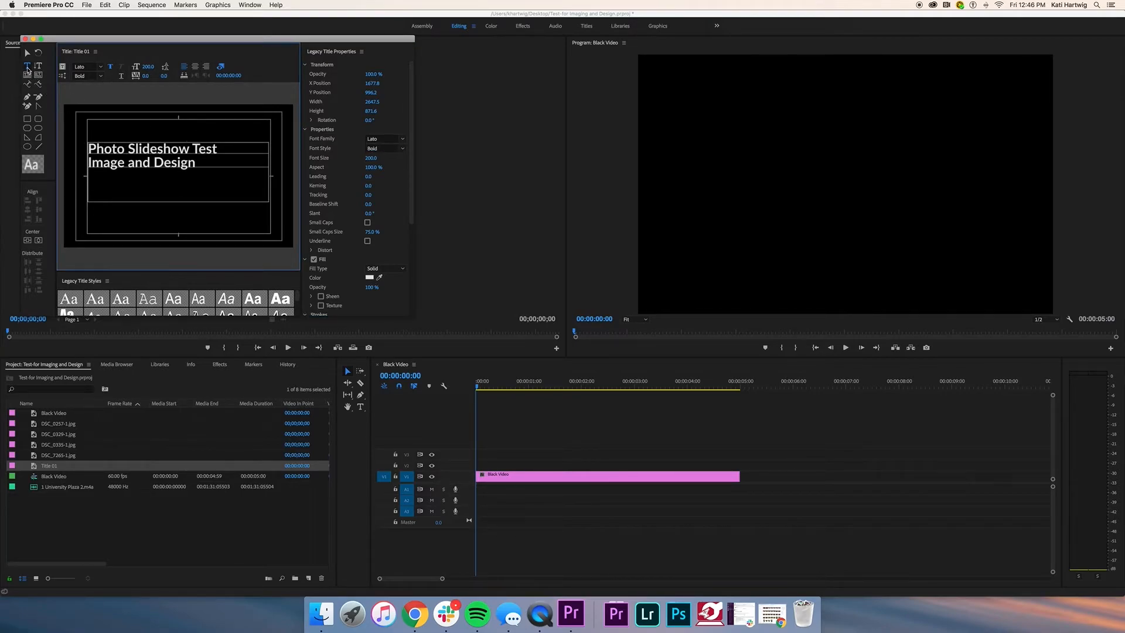
{"action": "left_click", "coordinate": [25, 53]}
{"action": "left_click_drag", "start_coordinate": [156, 168], "coordinate": [160, 189]}
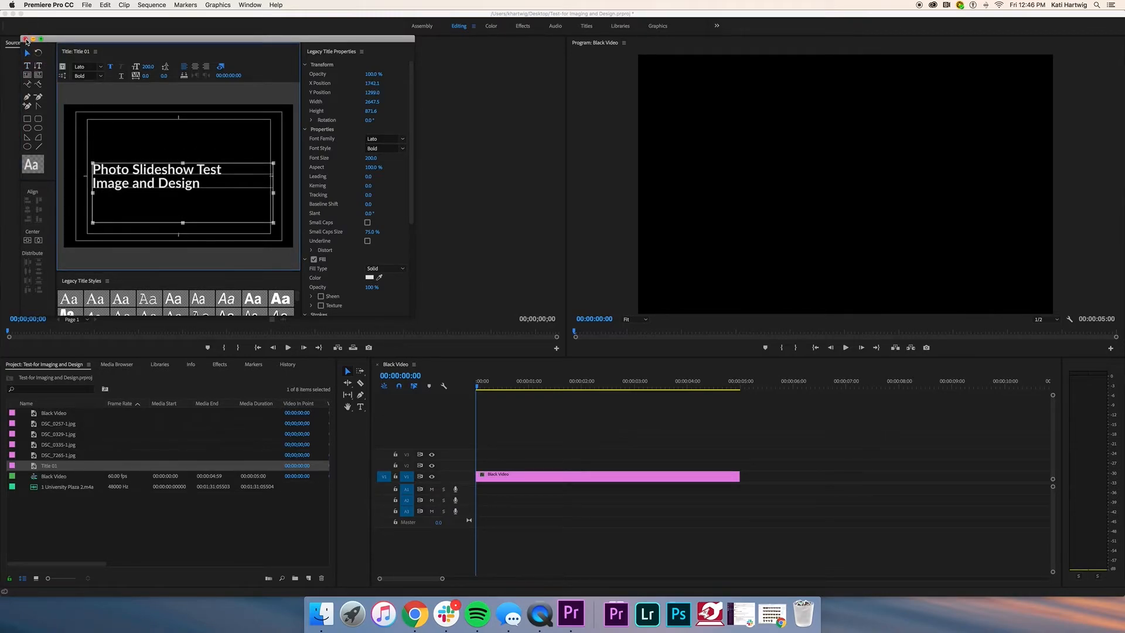
Step: Close the title editor and place Title 01 on V2 above the Black Video clip
{"action": "left_click", "coordinate": [25, 39]}
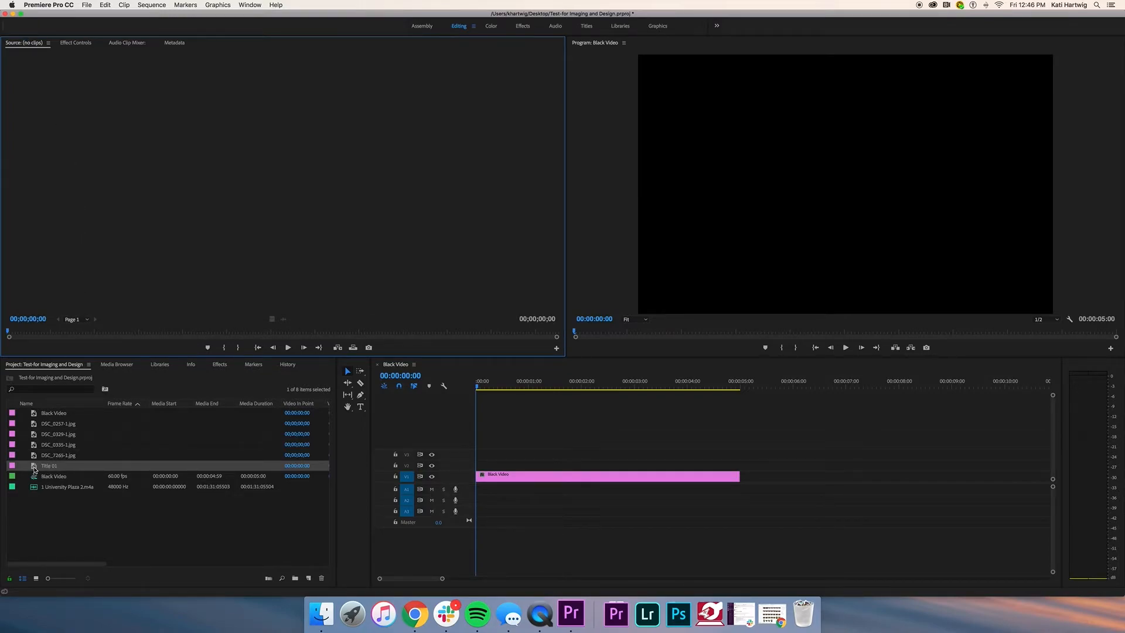
{"action": "left_click_drag", "start_coordinate": [33, 468], "coordinate": [473, 470]}
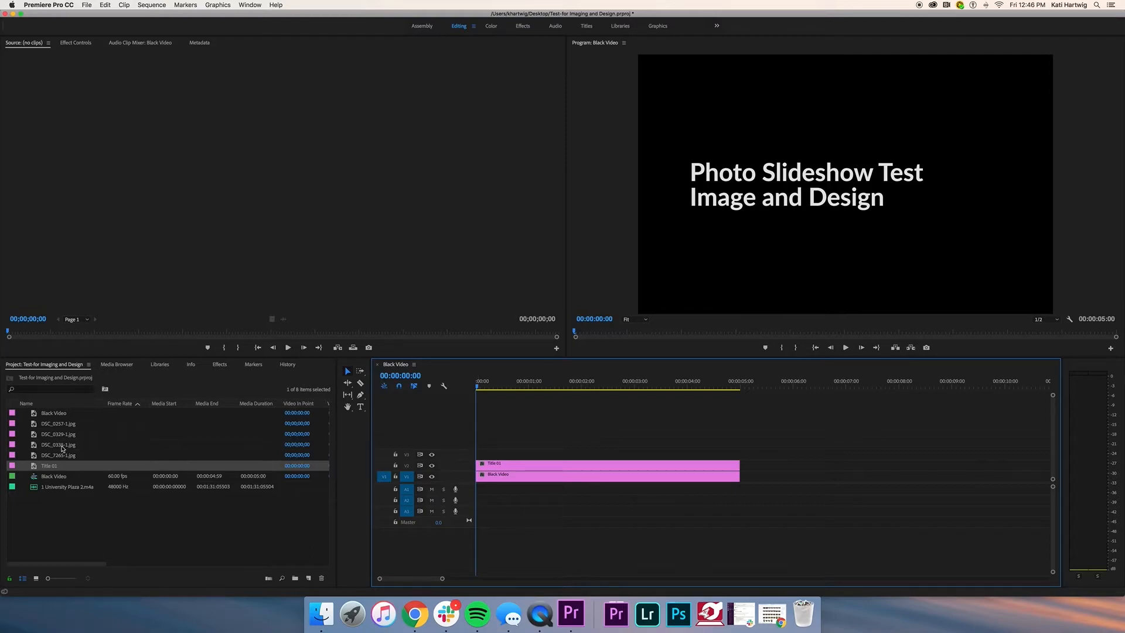
Step: Preview the four DSC photos, then add DSC_7265-1.jpg to V1 after the black clip and select it
{"action": "double_click", "coordinate": [34, 424]}
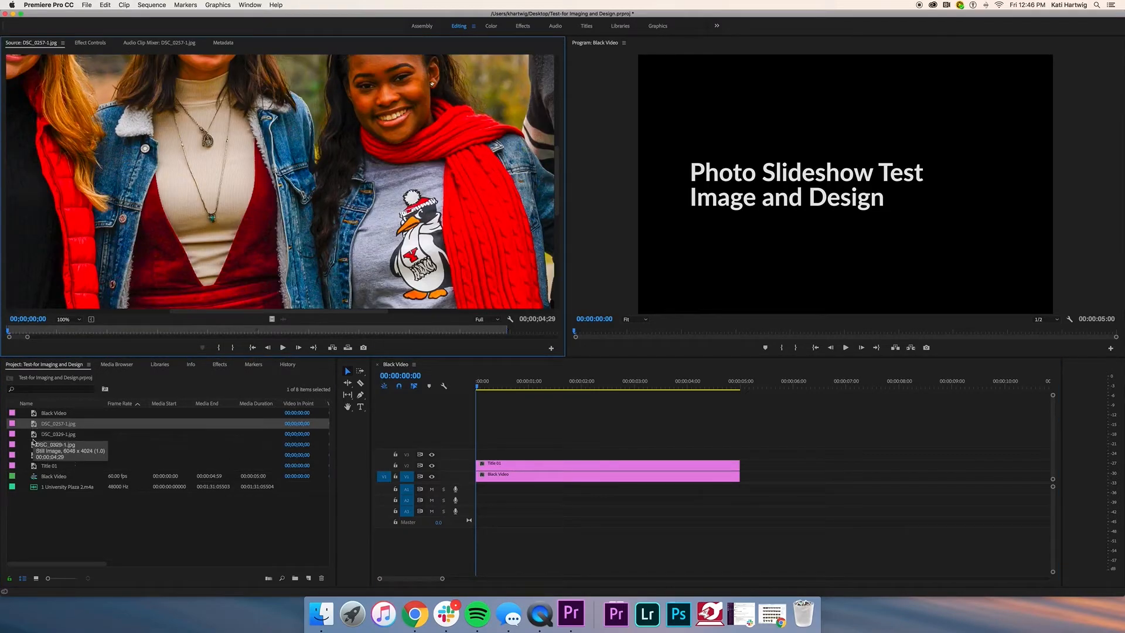
{"action": "double_click", "coordinate": [33, 434]}
{"action": "double_click", "coordinate": [34, 445]}
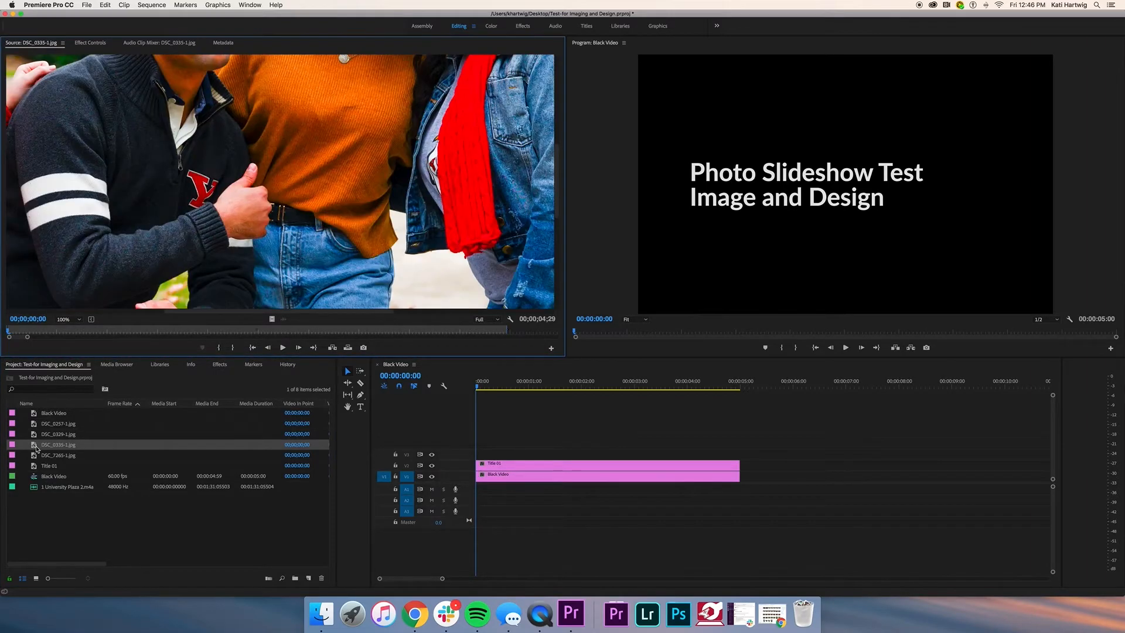
{"action": "double_click", "coordinate": [34, 456]}
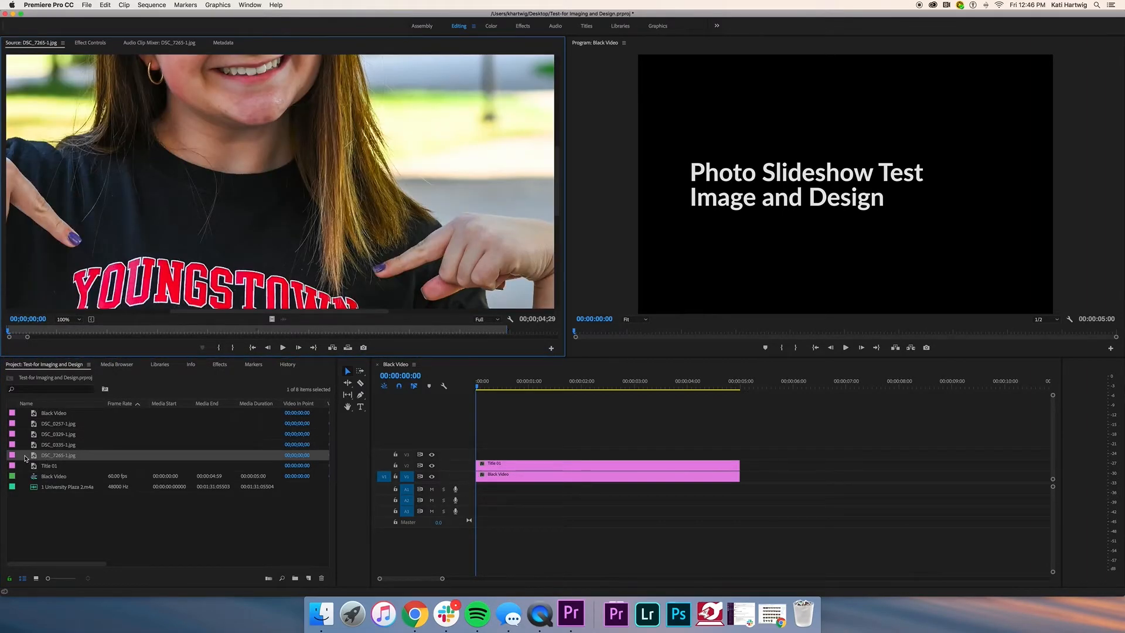
{"action": "left_click_drag", "start_coordinate": [389, 464], "coordinate": [742, 477]}
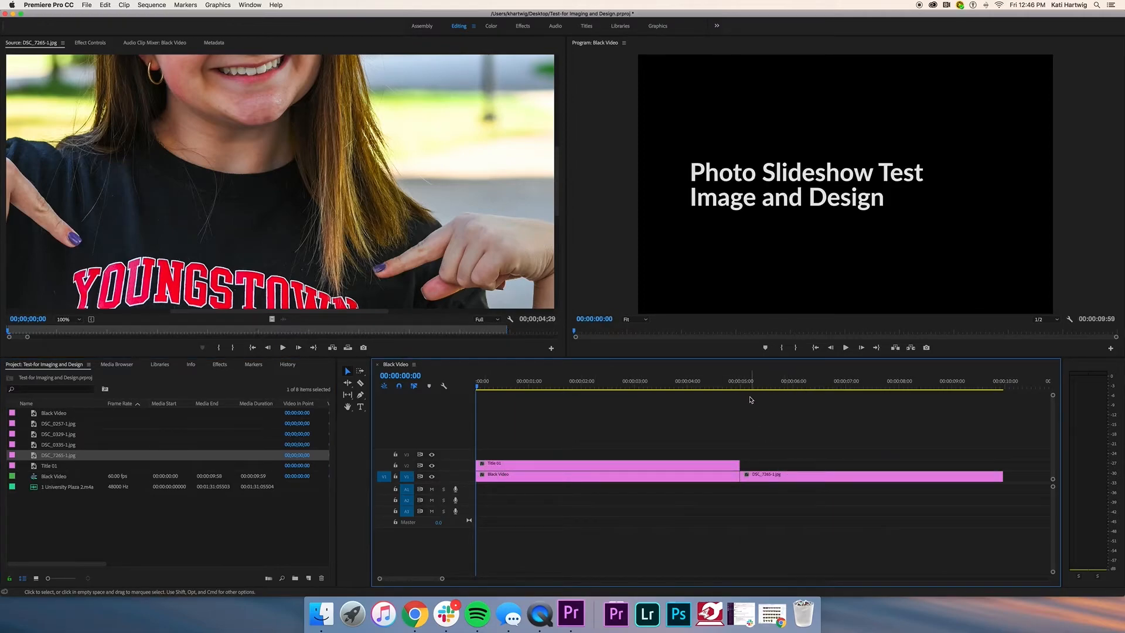
{"action": "left_click", "coordinate": [752, 389]}
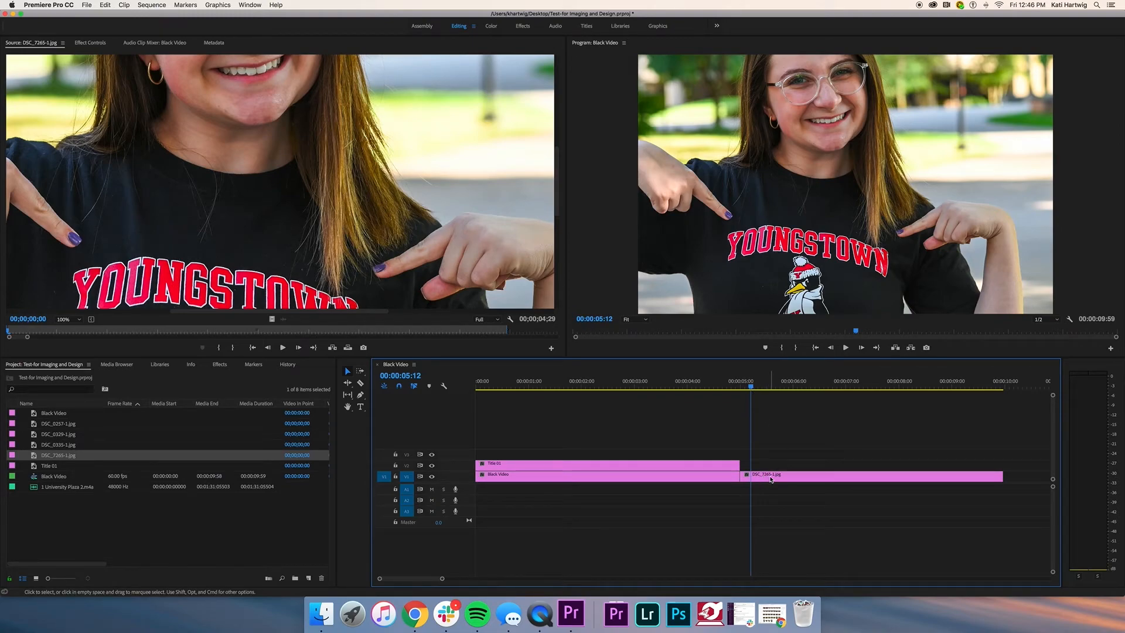
{"action": "left_click", "coordinate": [790, 481]}
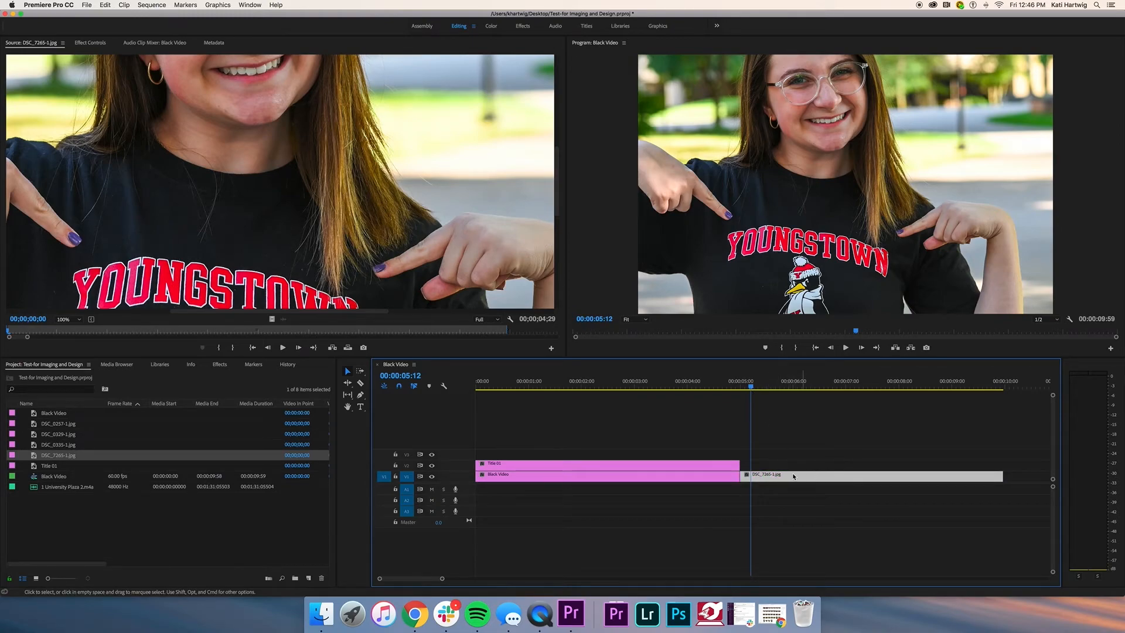
Step: Apply Scale to Frame Size to the DSC_7265-1.jpg clip and zoom the timeline out
{"action": "right_click", "coordinate": [829, 479]}
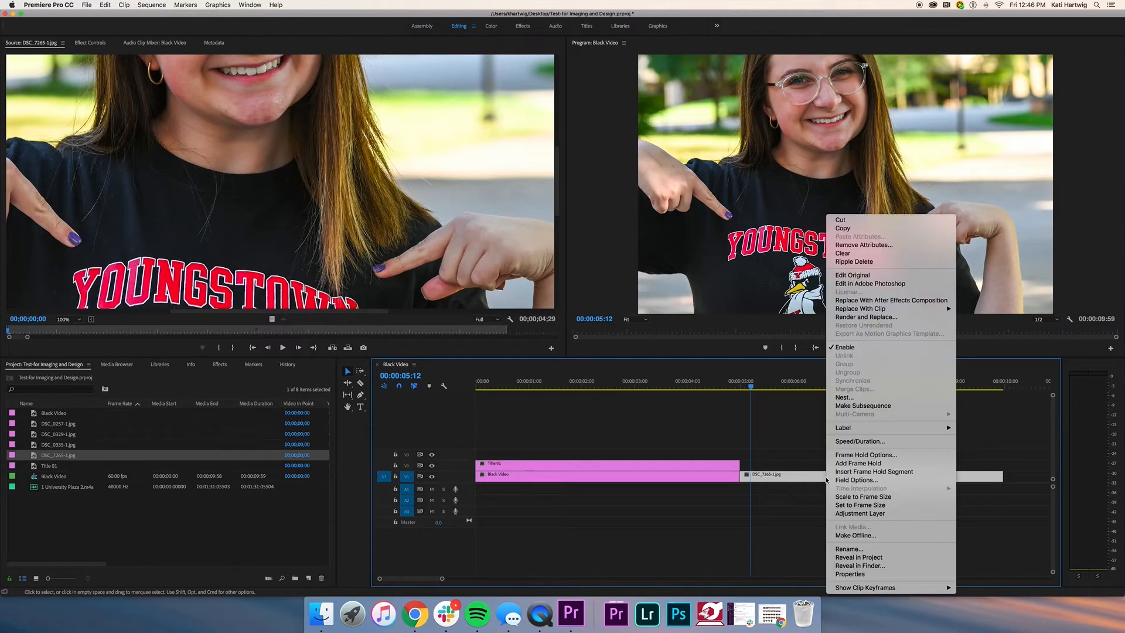
{"action": "left_click", "coordinate": [862, 497]}
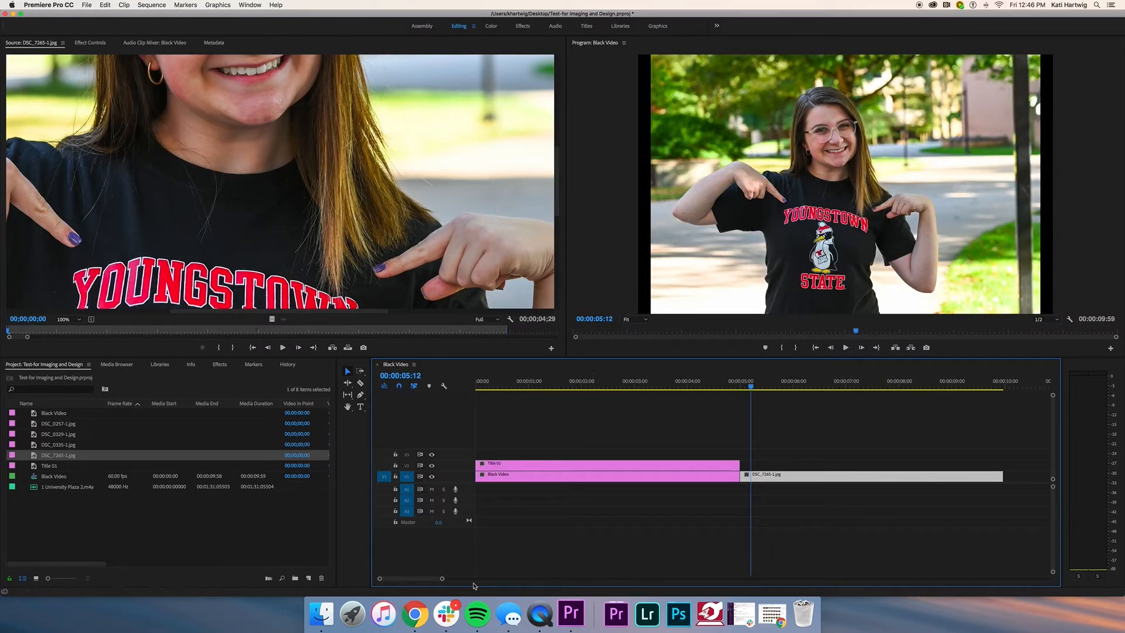
{"action": "left_click_drag", "start_coordinate": [442, 580], "coordinate": [484, 580]}
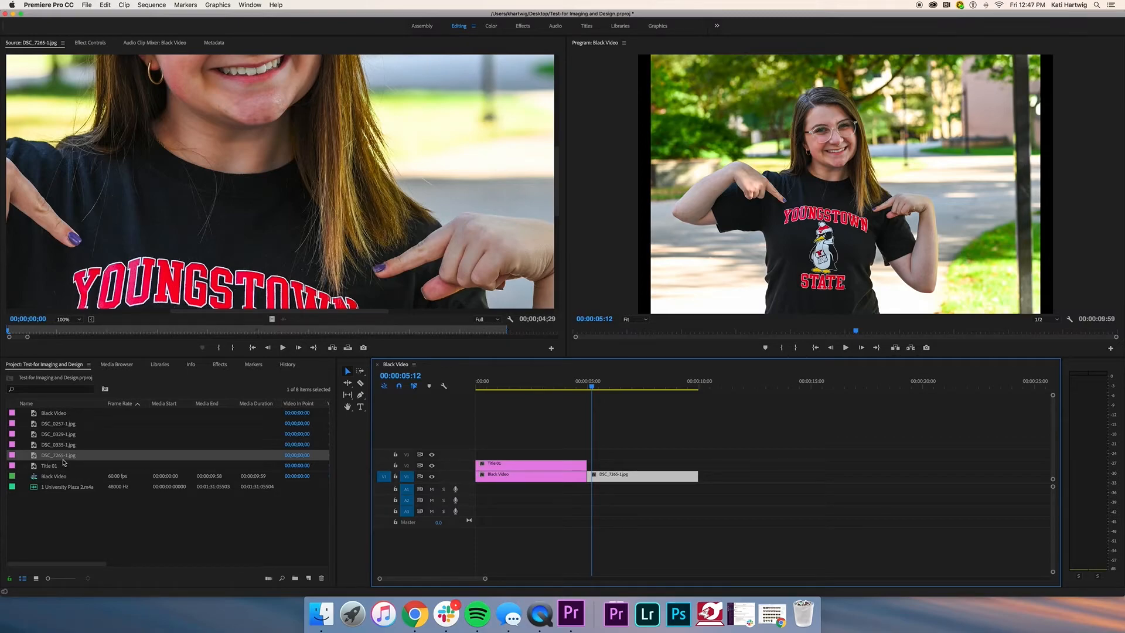
Step: Place another Black Video clip on V1 after DSC_7265-1.jpg and scrub across the cut to check it
{"action": "left_click_drag", "start_coordinate": [593, 389], "coordinate": [695, 398]}
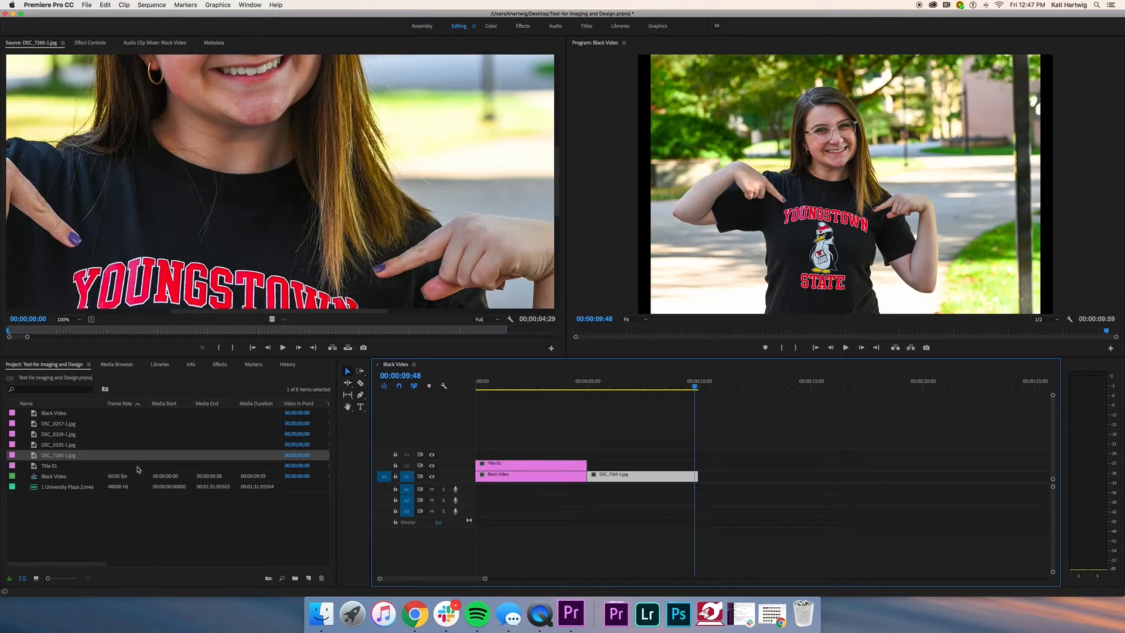
{"action": "left_click", "coordinate": [39, 415]}
{"action": "left_click_drag", "start_coordinate": [38, 418], "coordinate": [707, 481]}
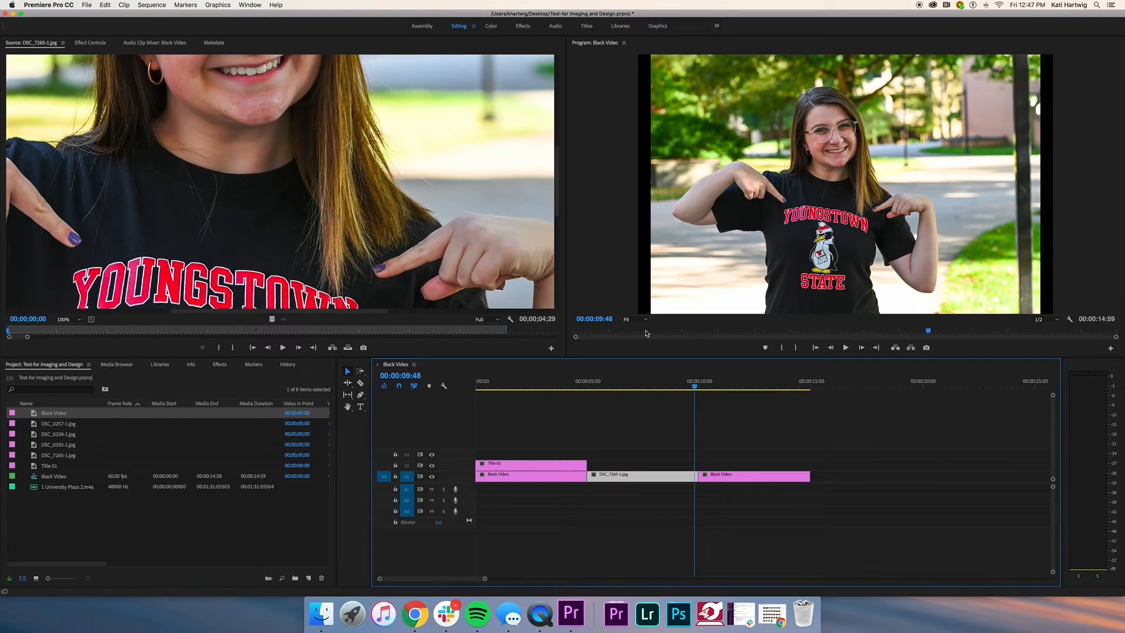
{"action": "mouse_move", "coordinate": [695, 387]}
{"action": "left_mouse_down"}
{"action": "mouse_move", "coordinate": [544, 387]}
{"action": "mouse_move", "coordinate": [725, 395]}
{"action": "mouse_move", "coordinate": [683, 391]}
{"action": "mouse_move", "coordinate": [703, 396]}
{"action": "left_mouse_up"}
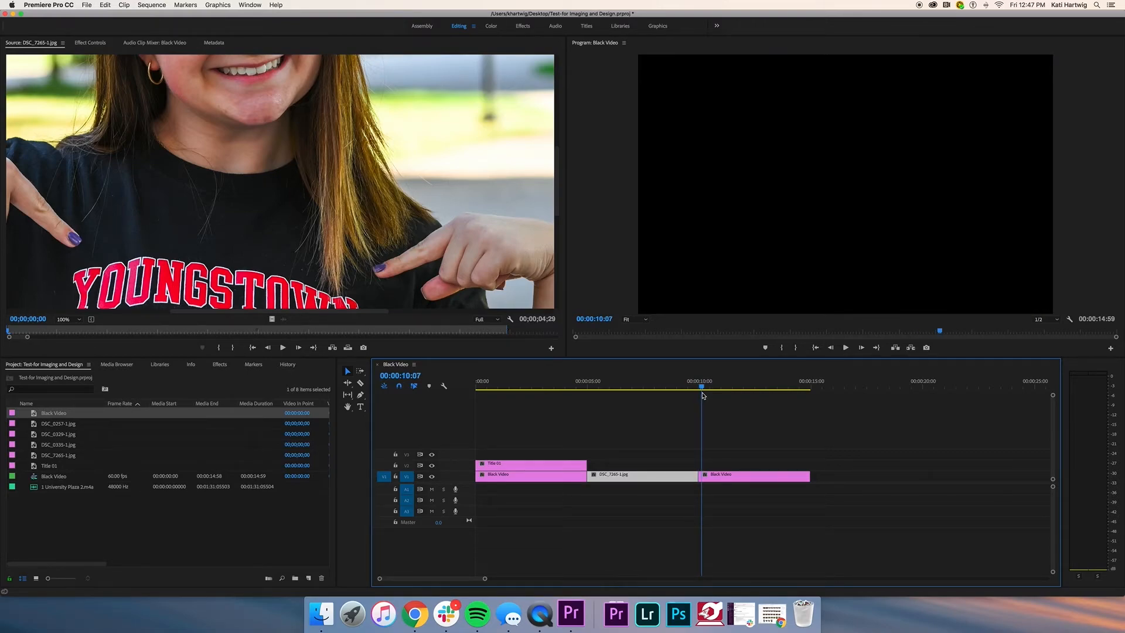
{"action": "left_click_drag", "start_coordinate": [703, 396], "coordinate": [736, 396]}
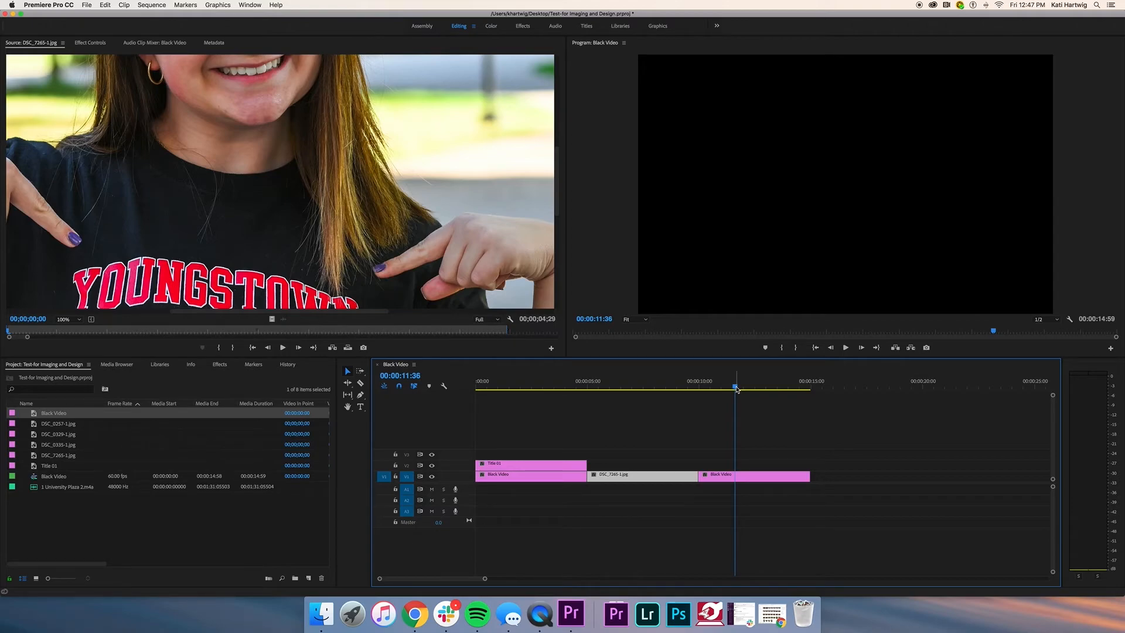
Step: Create legacy title Title 02 and type a two-line caption about the student's fall photoshoot
{"action": "left_click", "coordinate": [87, 5]}
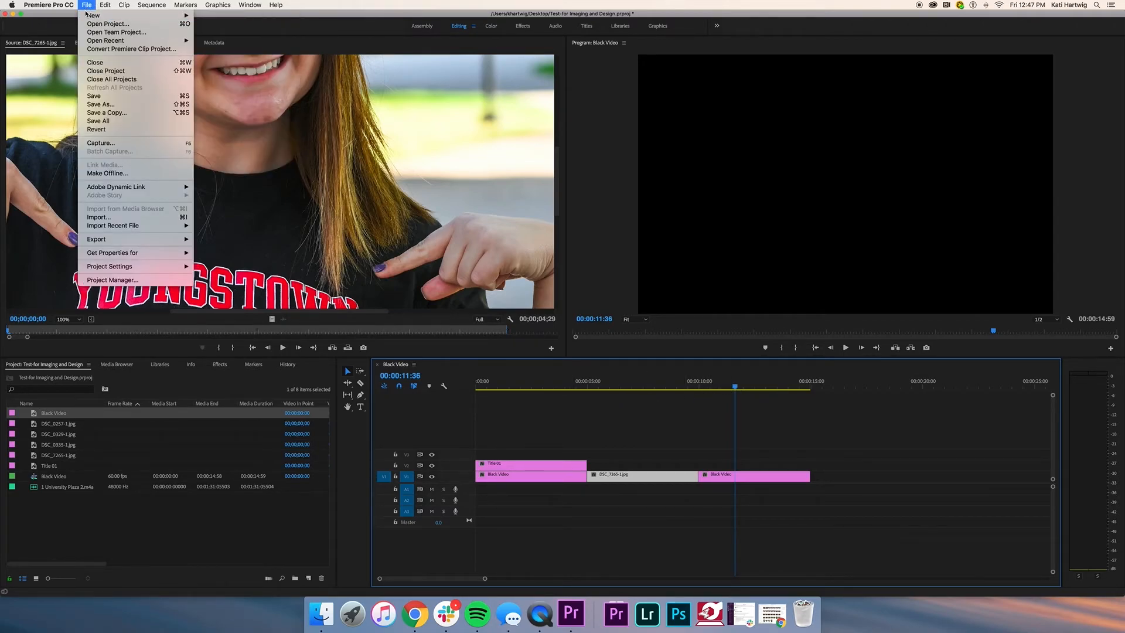
{"action": "left_click", "coordinate": [234, 95]}
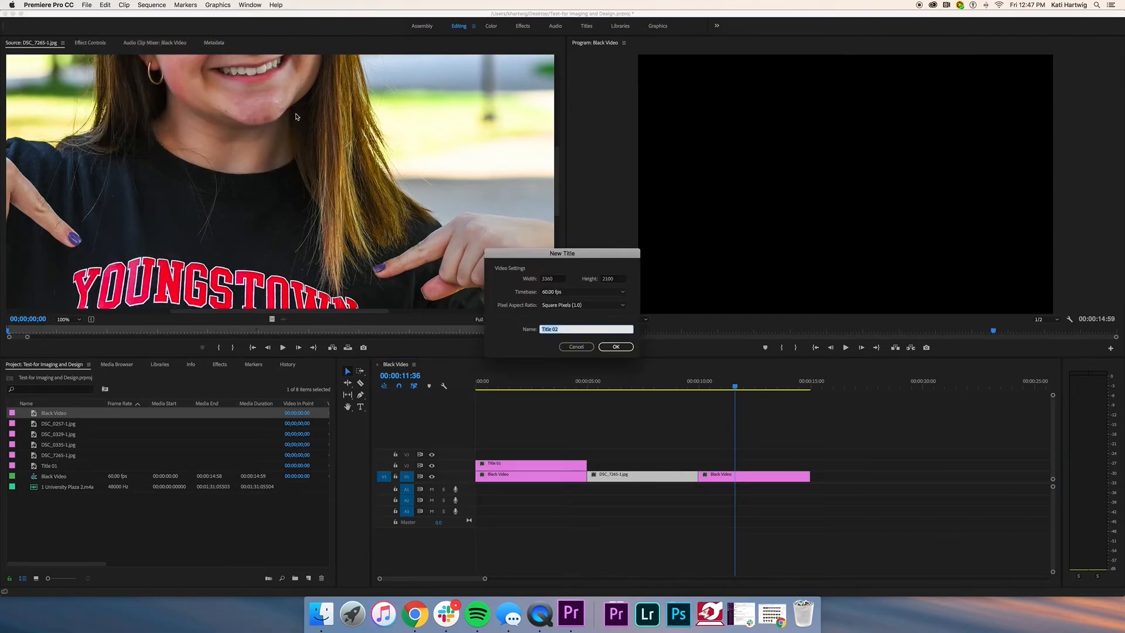
{"action": "left_click", "coordinate": [614, 346]}
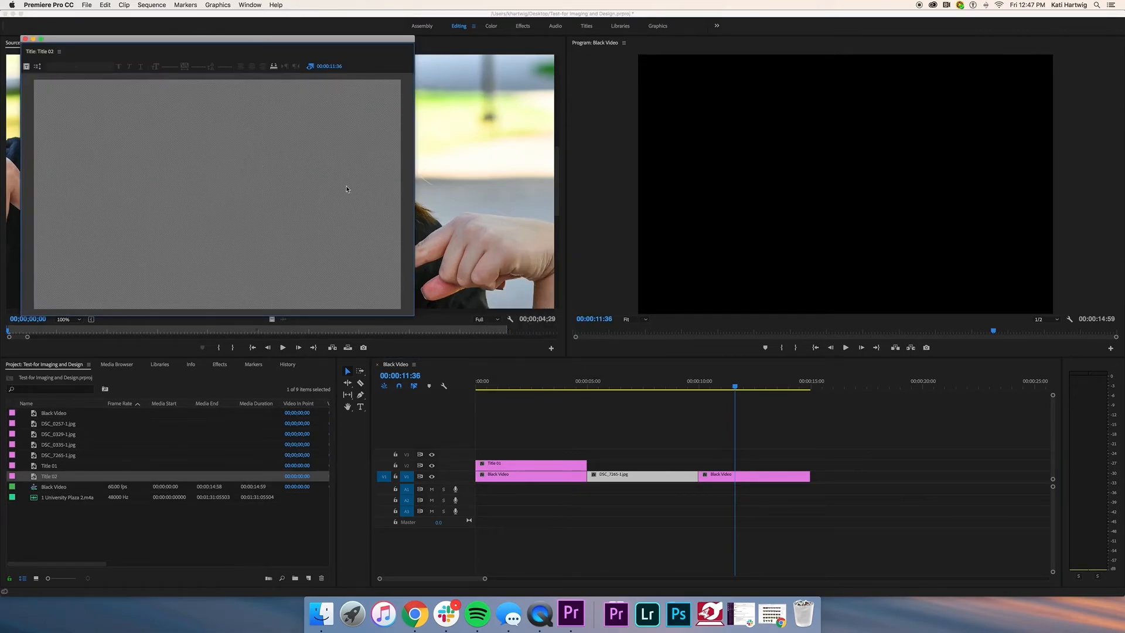
{"action": "left_click", "coordinate": [26, 66]}
{"action": "left_click_drag", "start_coordinate": [88, 145], "coordinate": [265, 200]}
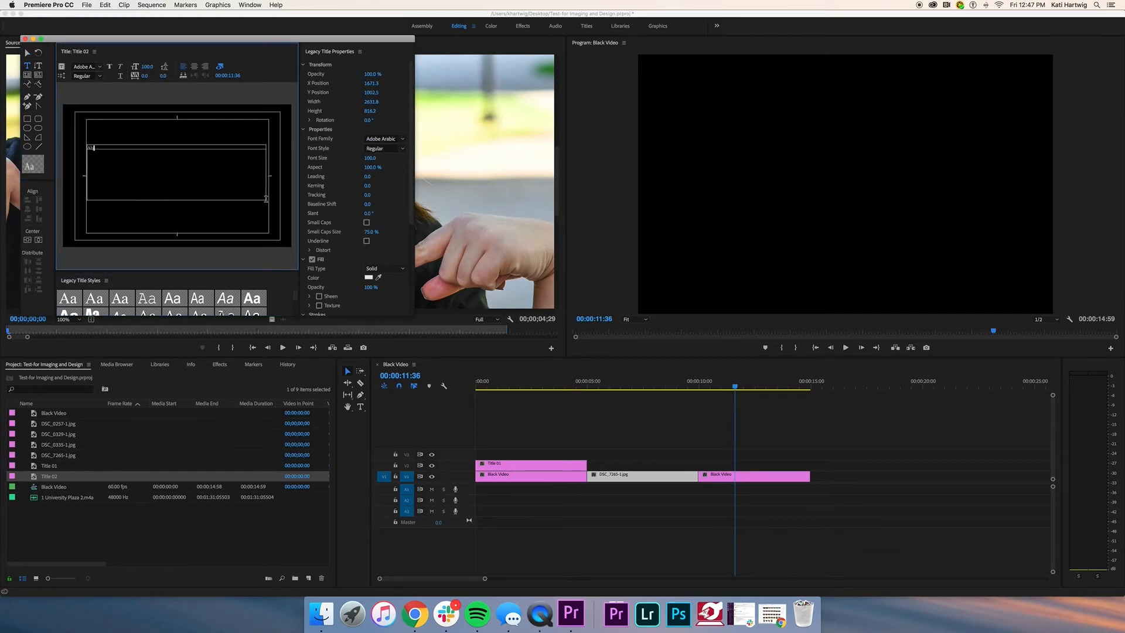
{"action": "type", "text": "for the other ambassa"}
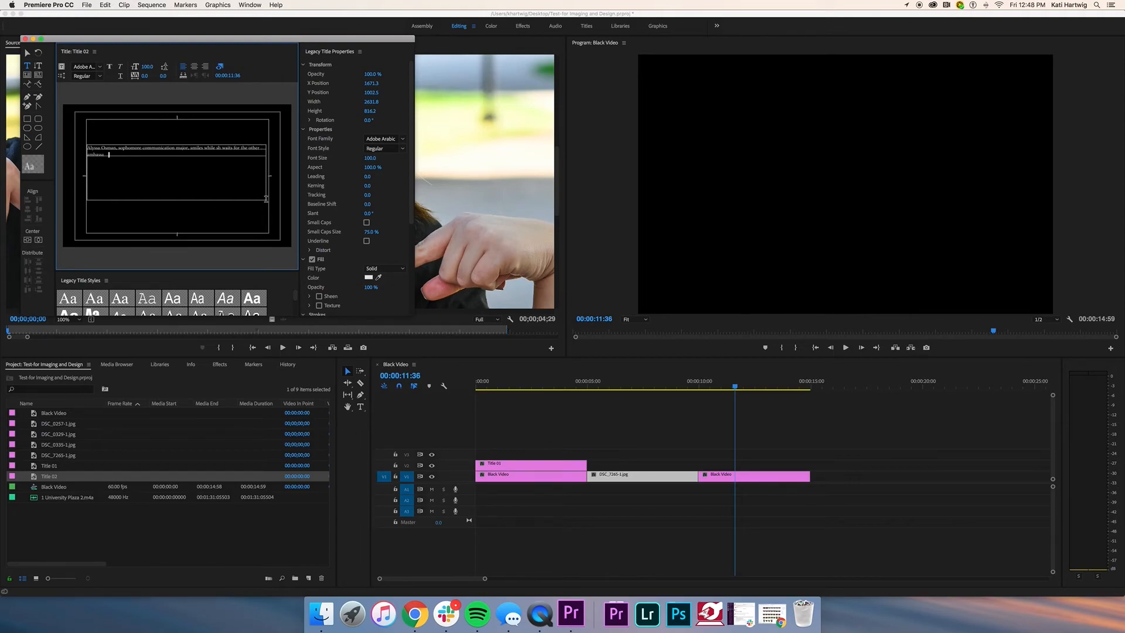
{"action": "type", "text": "dors to join. her for a fall photoshoot."}
Step: Set the caption font to Lato Bold, nudge the text box lower, and close the title editor
{"action": "left_click_drag", "start_coordinate": [193, 155], "coordinate": [78, 143]}
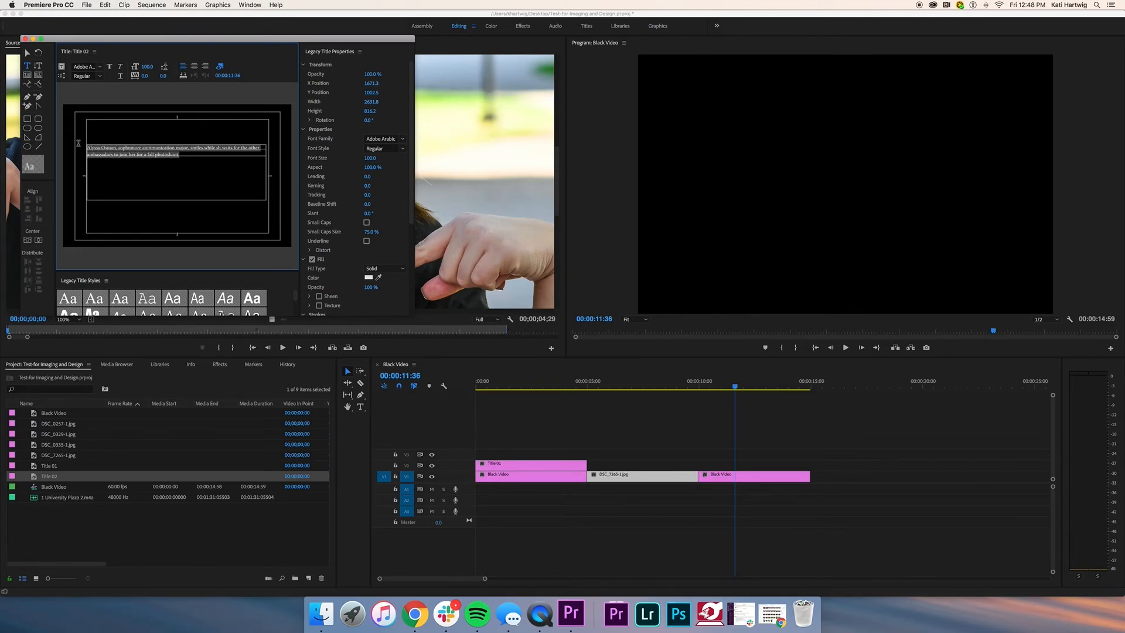
{"action": "left_click", "coordinate": [384, 139]}
{"action": "key", "text": "l"}
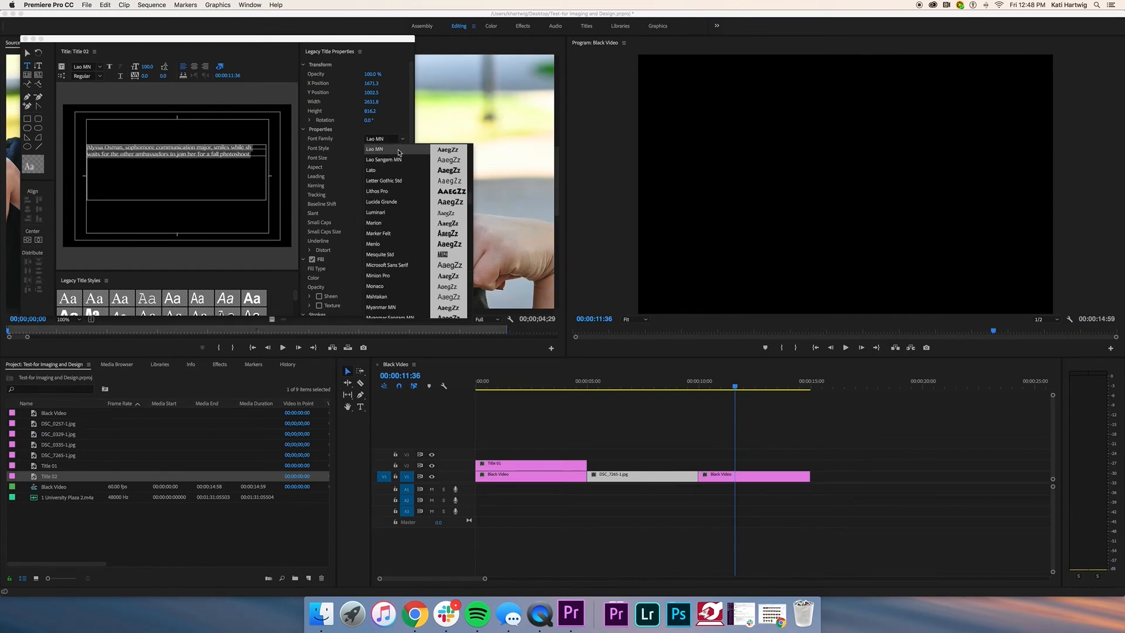
{"action": "left_click", "coordinate": [390, 170]}
{"action": "left_click", "coordinate": [402, 148]}
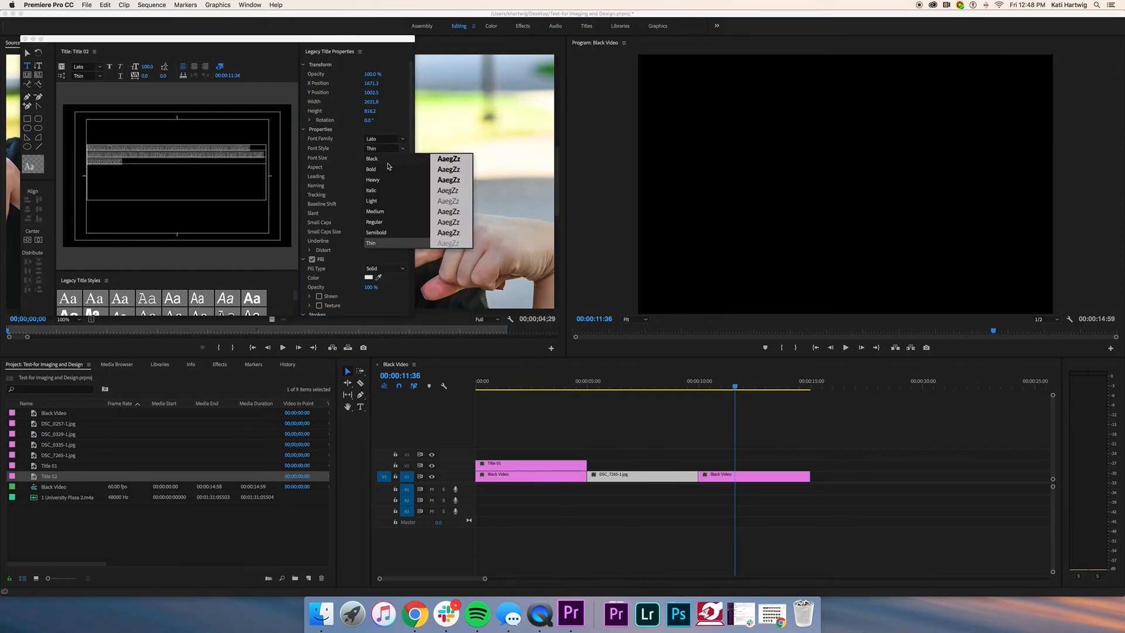
{"action": "left_click", "coordinate": [387, 169]}
{"action": "left_click", "coordinate": [157, 167]}
{"action": "left_click", "coordinate": [27, 53]}
{"action": "left_click_drag", "start_coordinate": [154, 161], "coordinate": [154, 173]}
{"action": "left_click", "coordinate": [24, 39]}
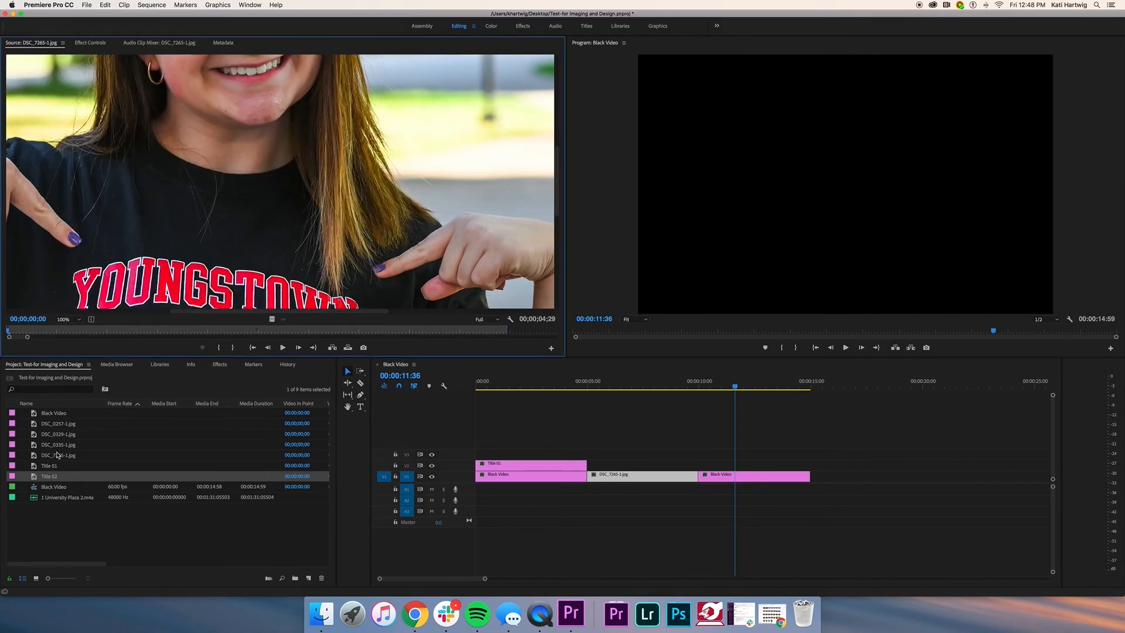
Step: Overlay Title 02 on V2 above Black Video, then add DSC_0329-1.jpg to V1 scaled to frame size
{"action": "left_click_drag", "start_coordinate": [47, 475], "coordinate": [706, 468]}
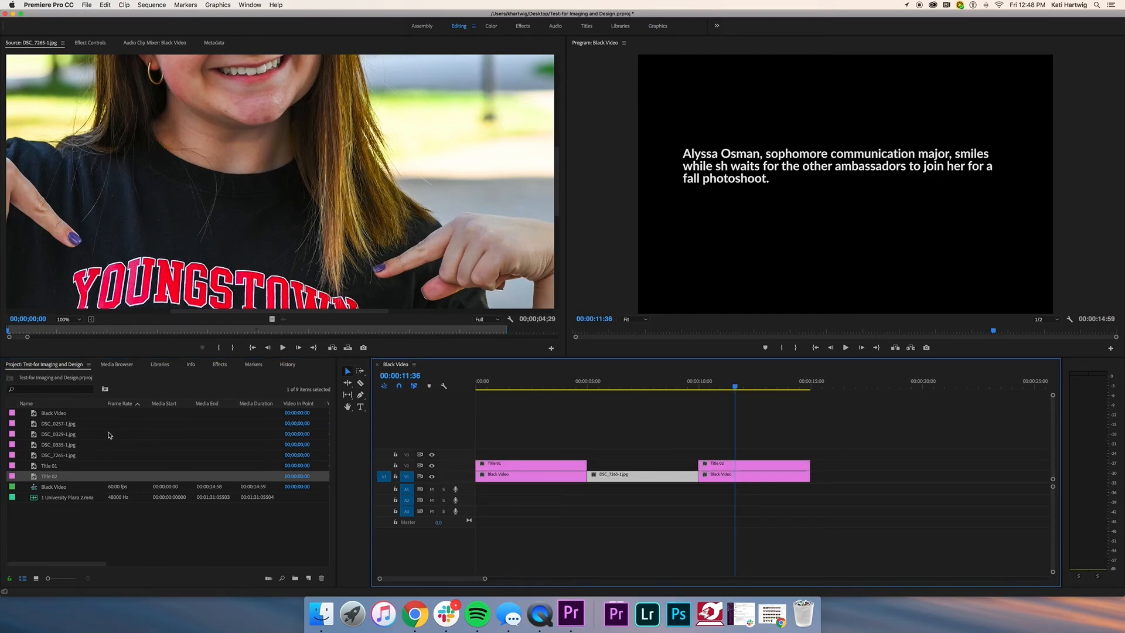
{"action": "double_click", "coordinate": [33, 434]}
{"action": "left_click_drag", "start_coordinate": [33, 436], "coordinate": [805, 479]}
{"action": "left_click", "coordinate": [843, 388]}
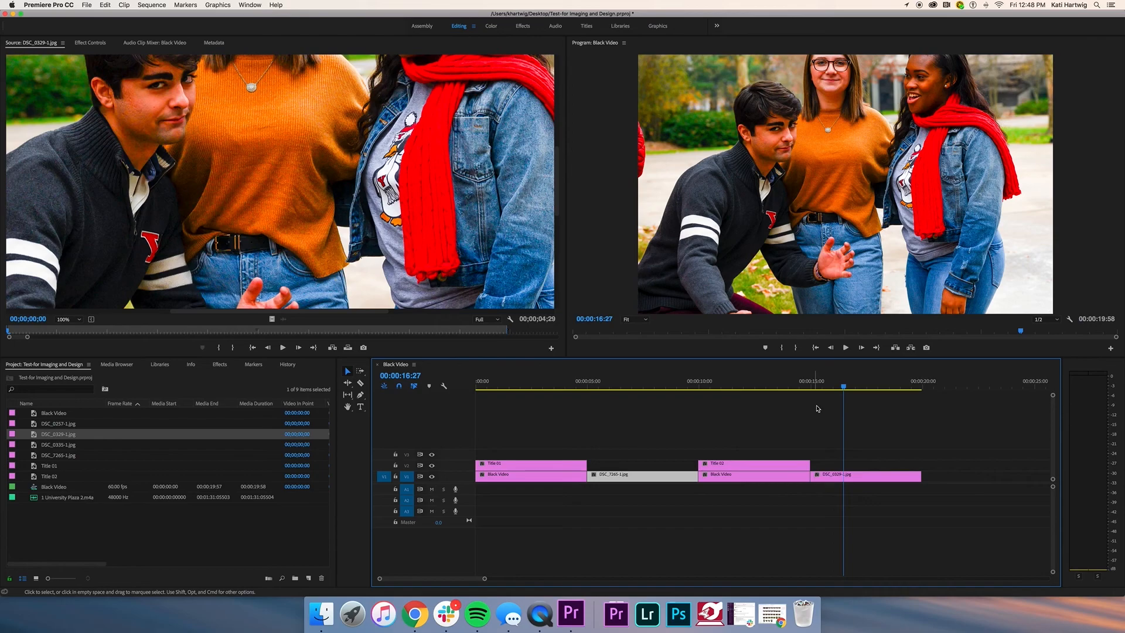
{"action": "right_click", "coordinate": [859, 477]}
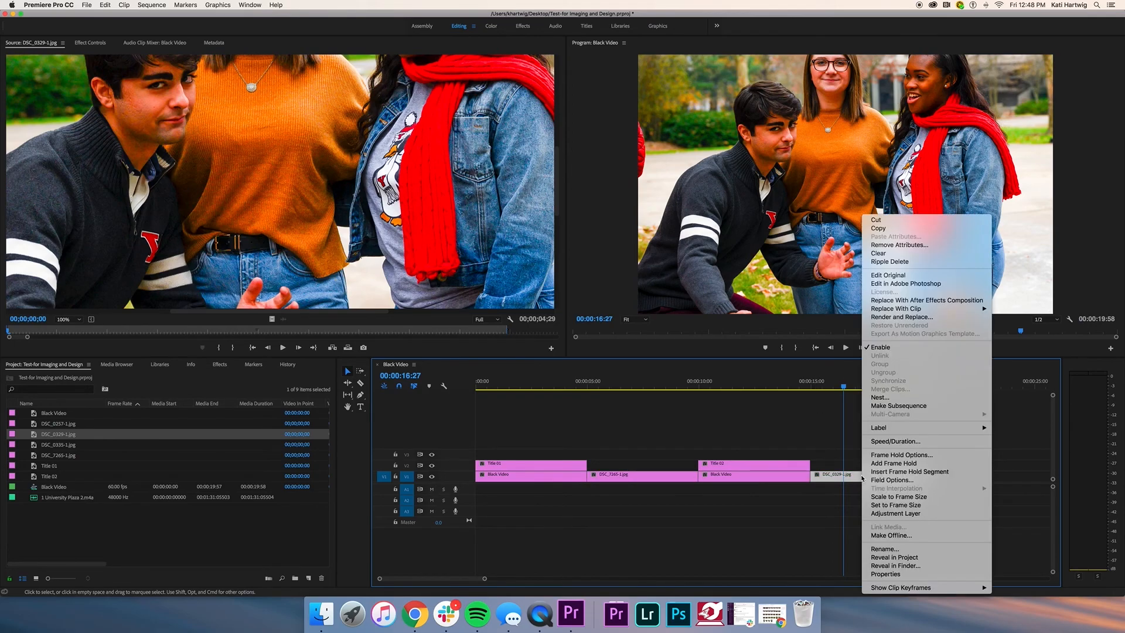
{"action": "left_click", "coordinate": [899, 497]}
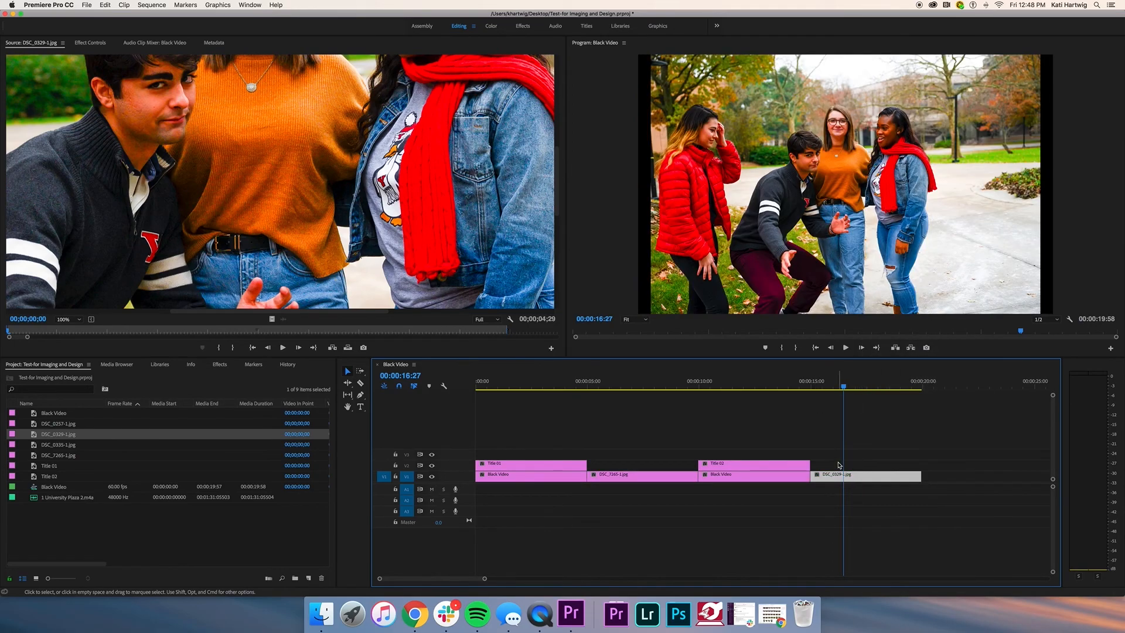
{"action": "left_click_drag", "start_coordinate": [844, 386], "coordinate": [425, 393]}
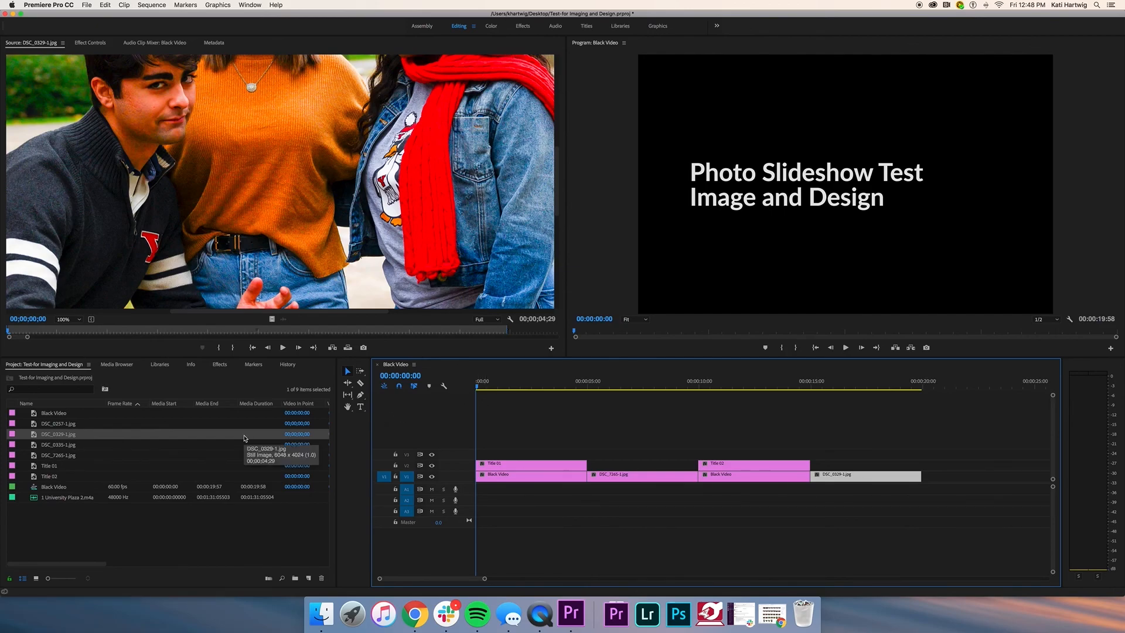
Step: Save the project and lay 1 University Plaza 2.m4a on A1 starting at 00:00:00:00
{"action": "key", "text": "super+s"}
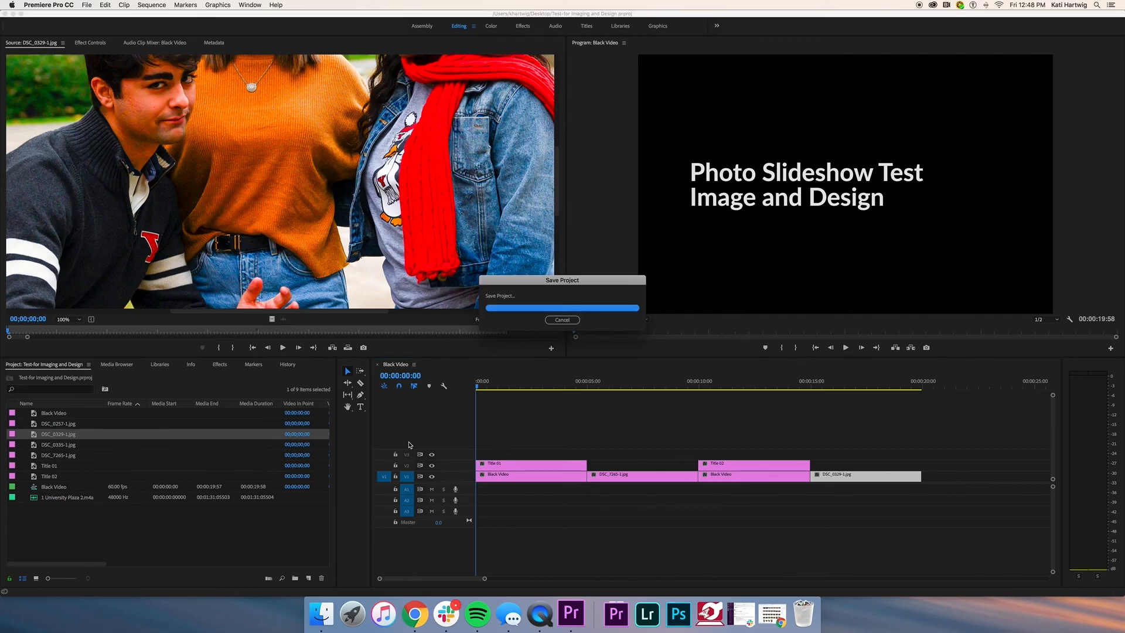
{"action": "left_click", "coordinate": [44, 498]}
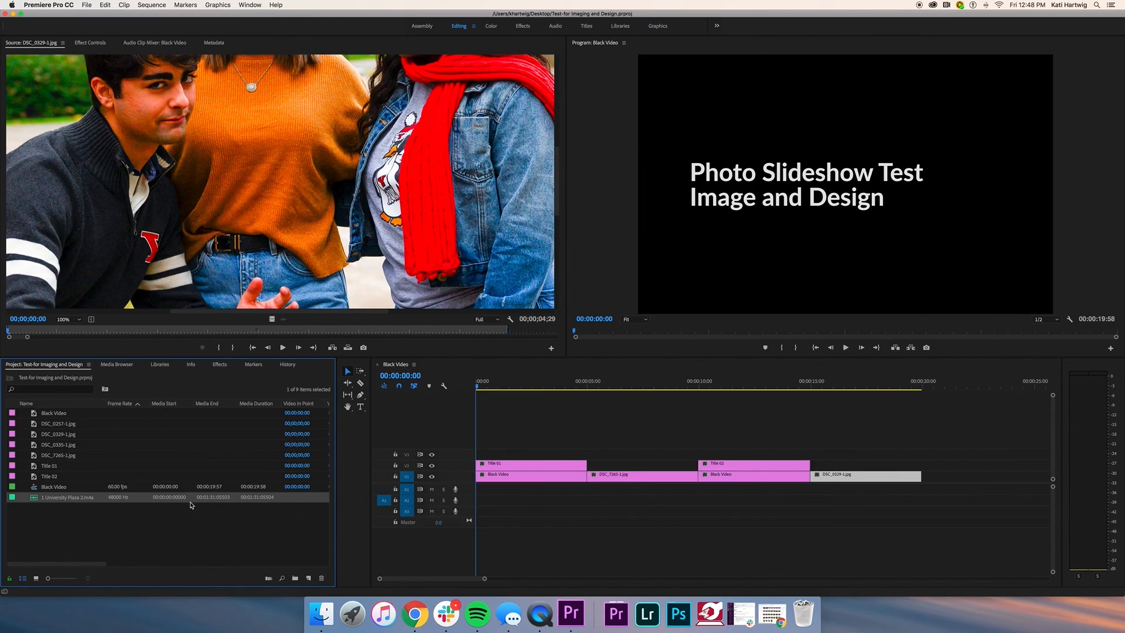
{"action": "left_click_drag", "start_coordinate": [234, 489], "coordinate": [472, 492]}
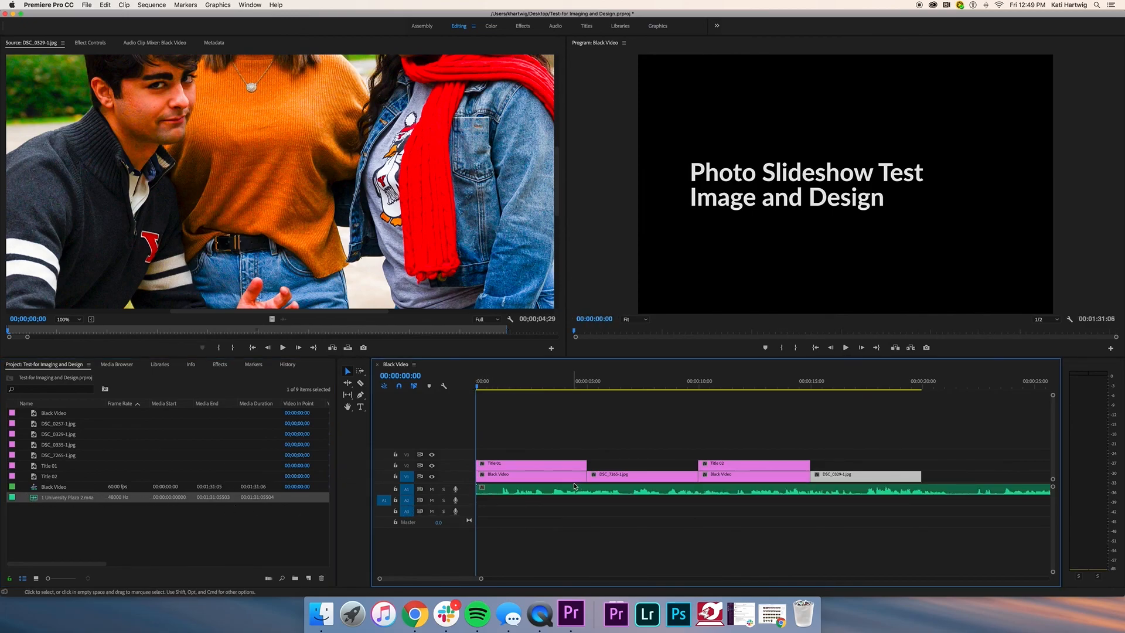